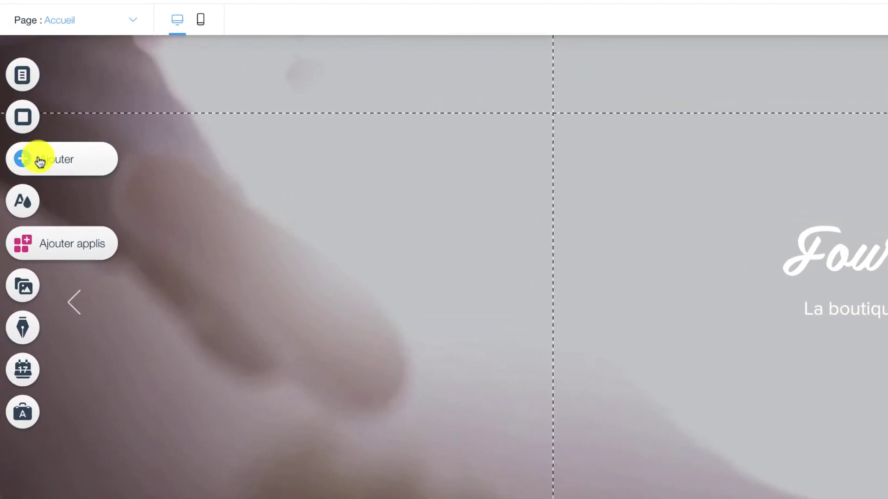
# Step: Add the first assorted menu style (plain-text Accueil, À propos) to the page header
pyautogui.click(34, 161)
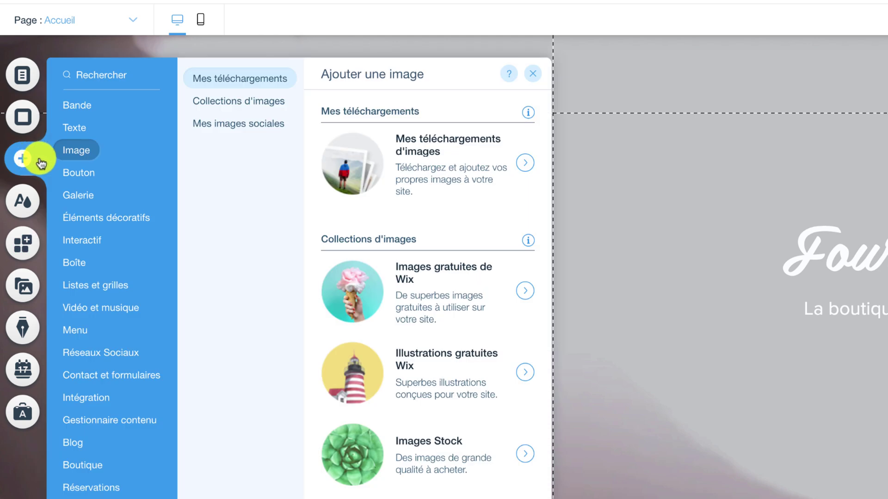
pyautogui.click(79, 338)
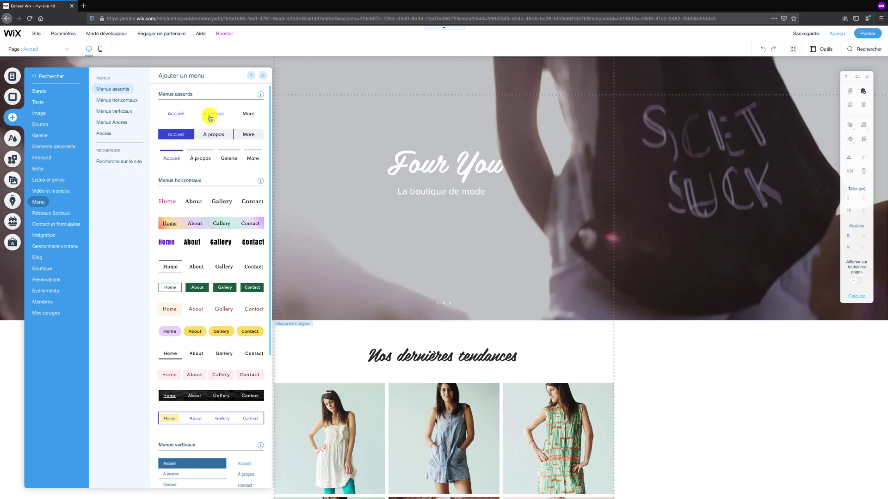
pyautogui.moveTo(211, 115); pyautogui.dragTo(408, 84)
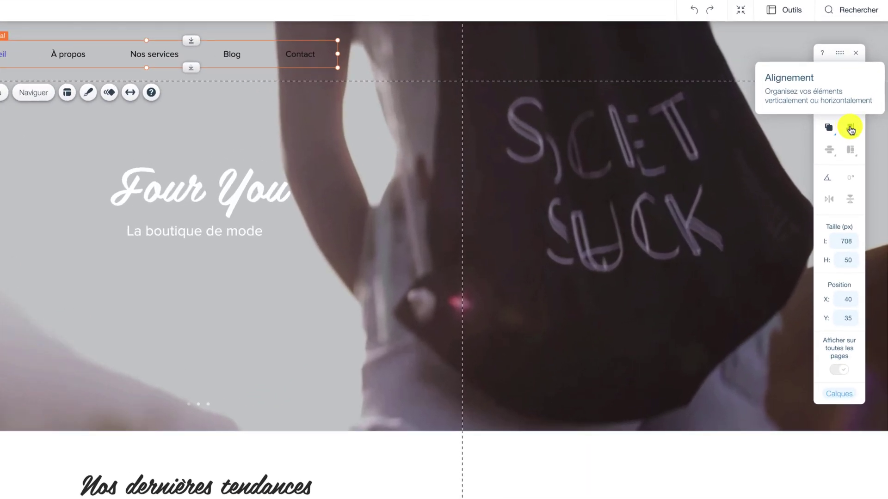
# Step: Center the horizontal menu on the page and align it to the middle of the header
pyautogui.click(849, 129)
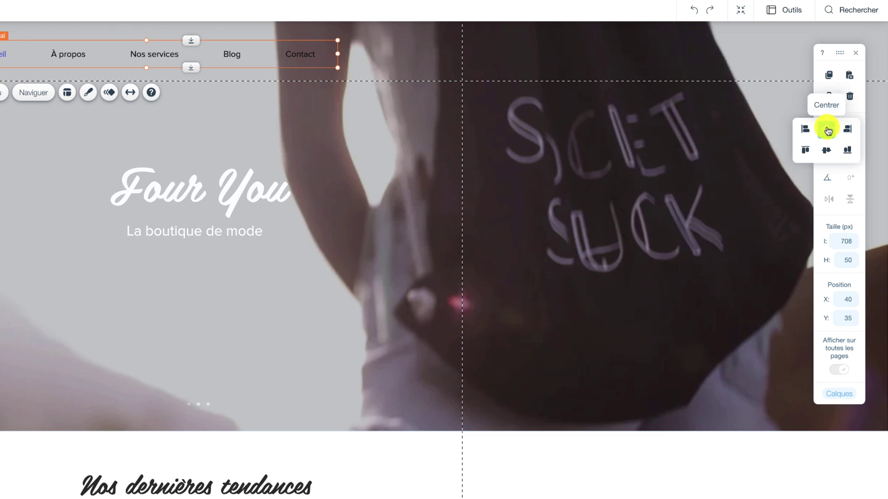
pyautogui.click(827, 130)
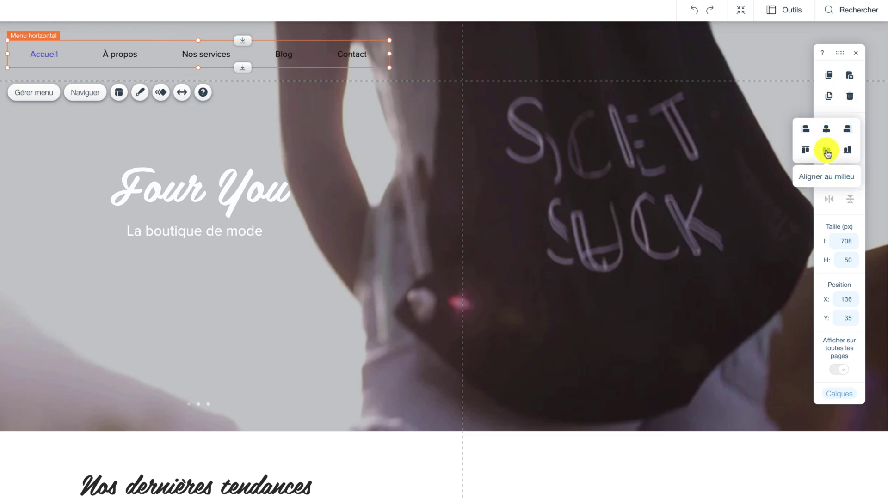
pyautogui.click(827, 151)
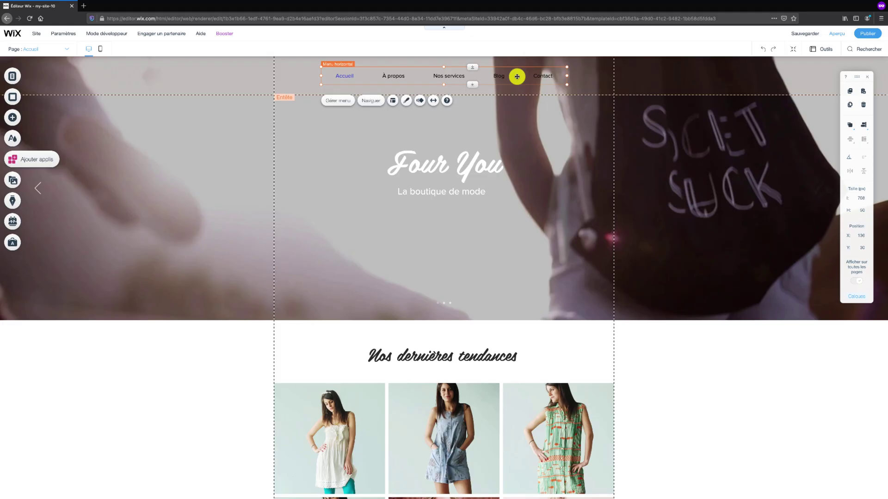
# Step: Customize the menu design by setting its text color in the Normal state to white (#FFFFFF)
pyautogui.click(406, 100)
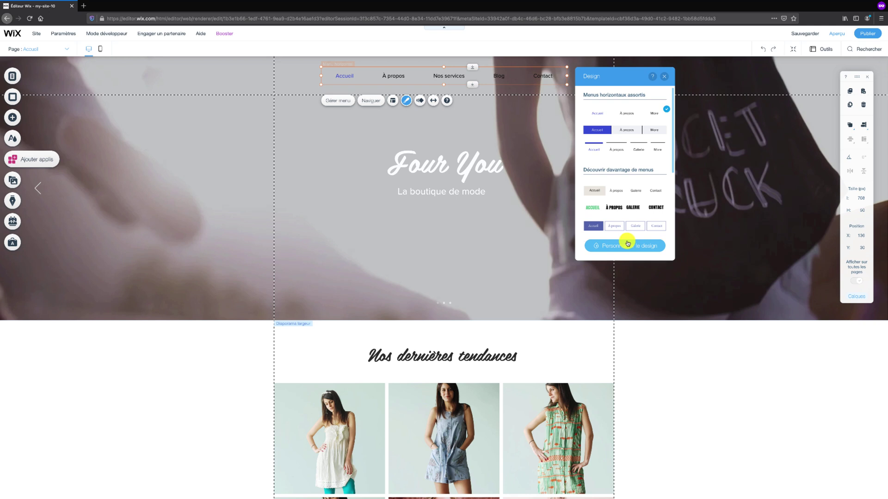
pyautogui.click(627, 244)
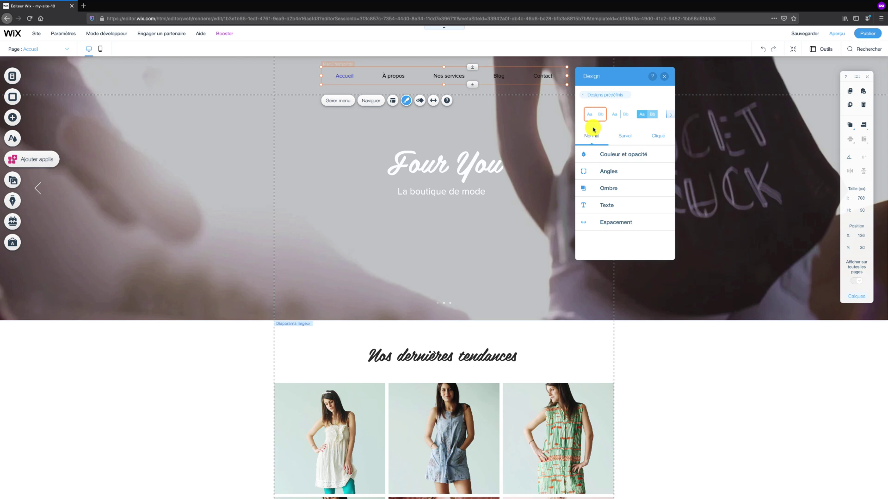
pyautogui.click(606, 153)
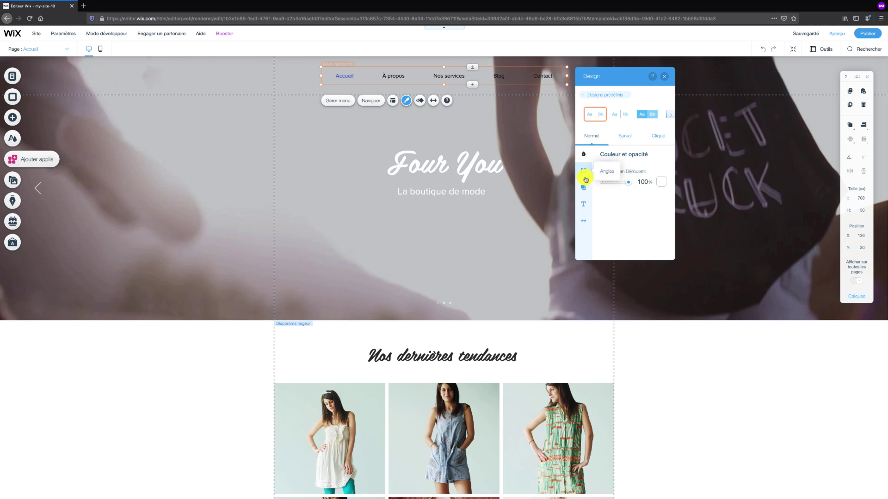
pyautogui.click(584, 203)
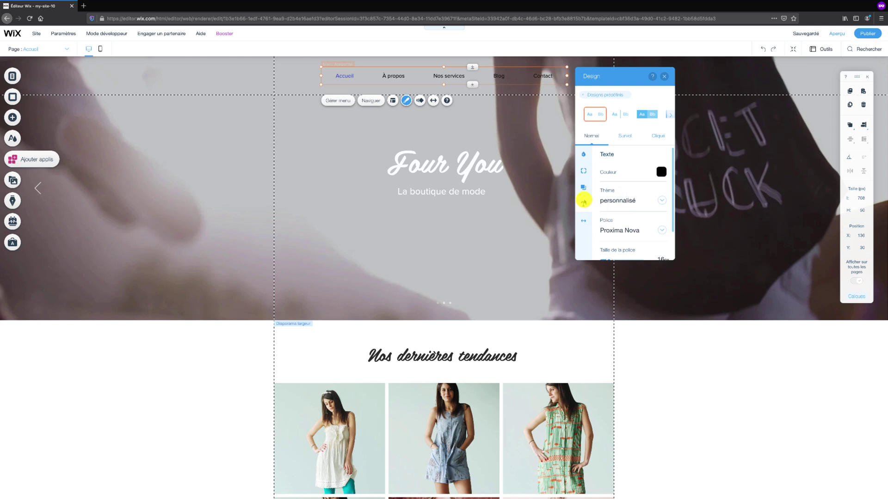
pyautogui.click(659, 172)
pyautogui.click(579, 144)
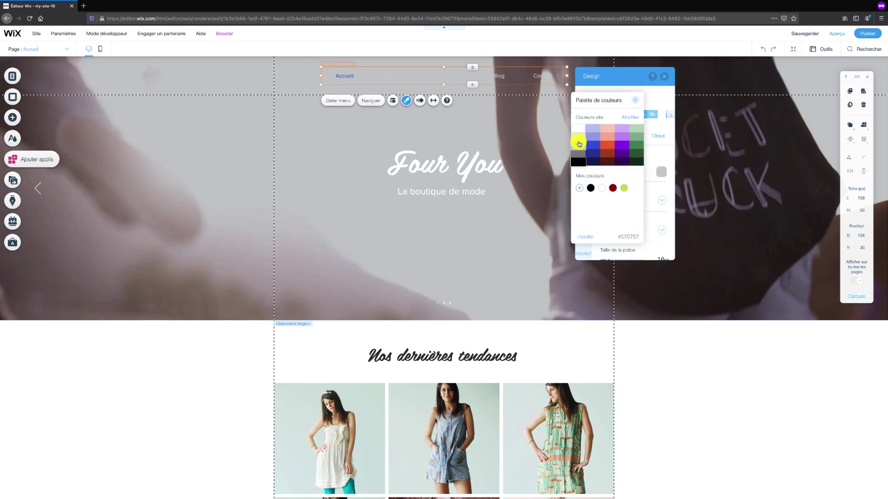
pyautogui.click(579, 131)
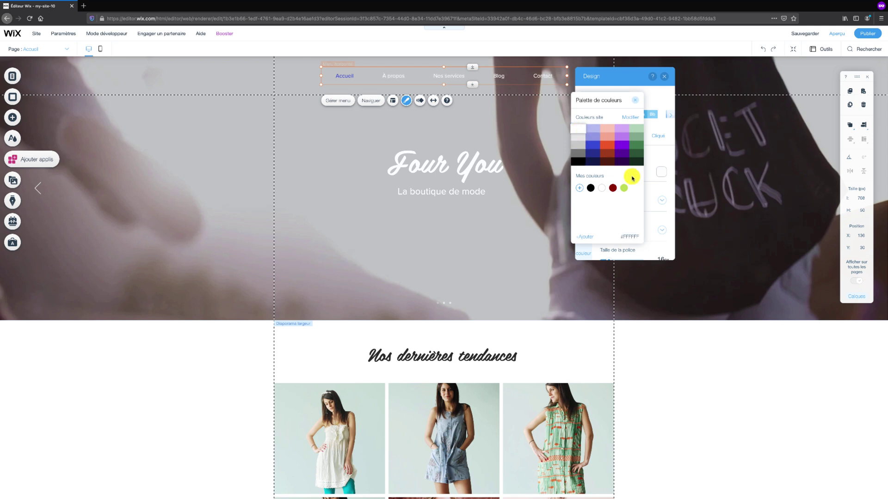
pyautogui.click(648, 199)
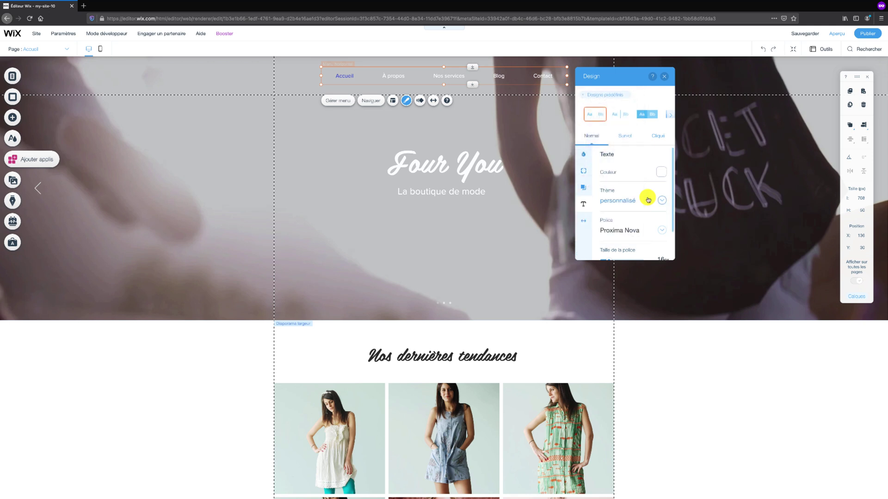
pyautogui.click(659, 175)
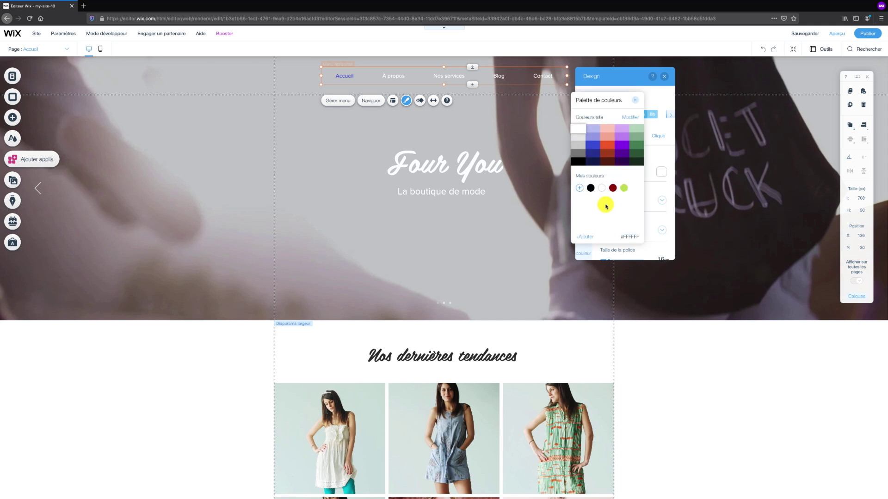
pyautogui.click(586, 236)
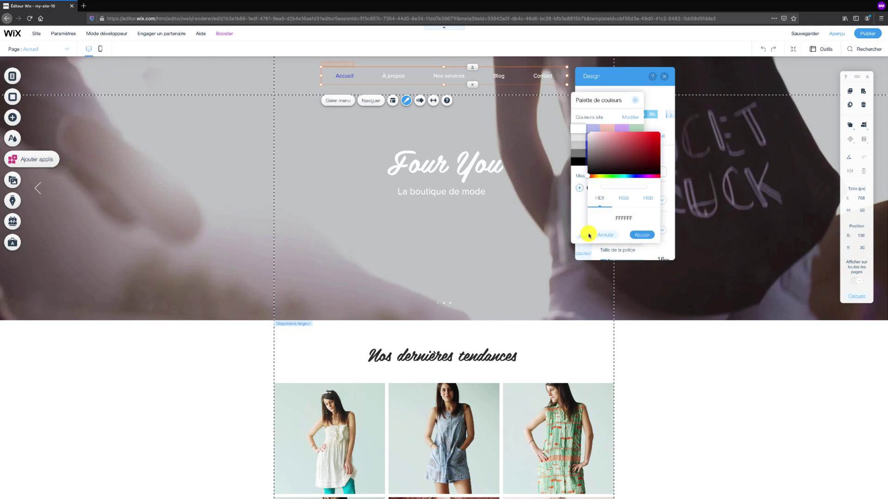
pyautogui.doubleClick(624, 221)
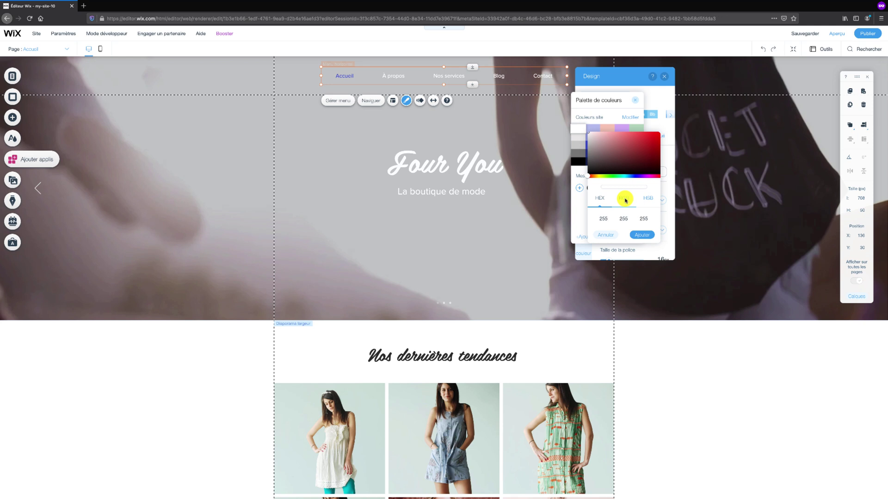
pyautogui.click(657, 127)
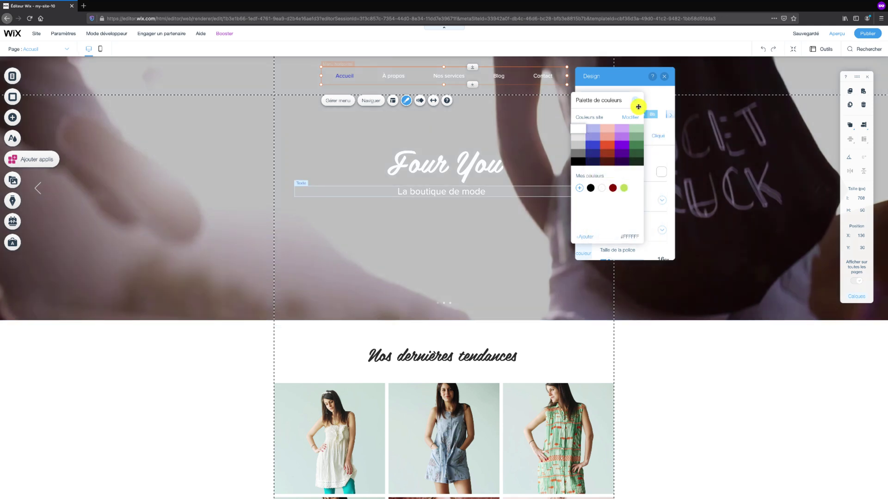
pyautogui.click(635, 101)
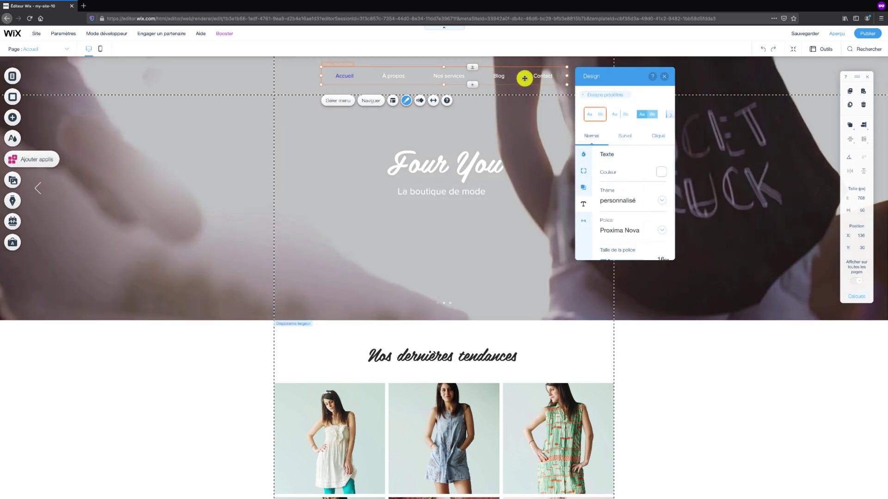
# Step: Set the menu's text color in the hover (Survol) state to white (#FFFFFF)
pyautogui.click(629, 137)
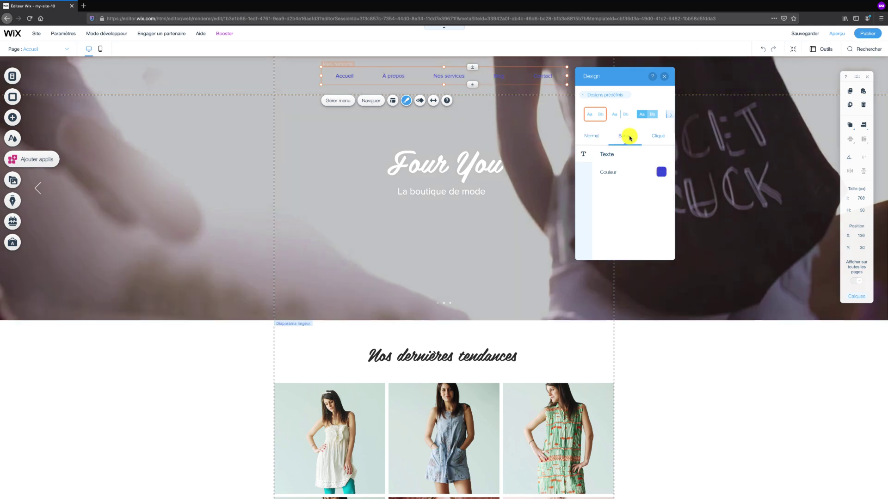
pyautogui.click(661, 171)
pyautogui.click(601, 188)
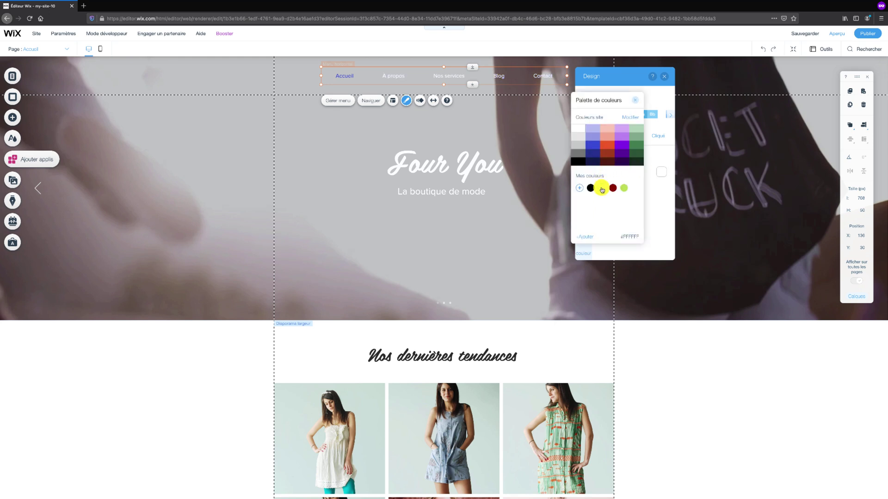
pyautogui.click(651, 189)
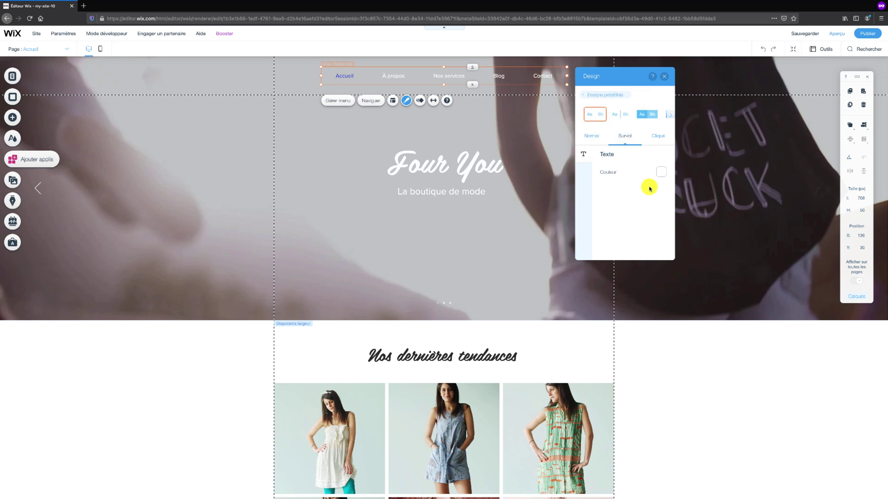
# Step: Set the menu's text color in the clicked (Cliqué) state to white (#FFFFFF) and close the design settings
pyautogui.click(659, 136)
pyautogui.click(661, 171)
pyautogui.click(601, 187)
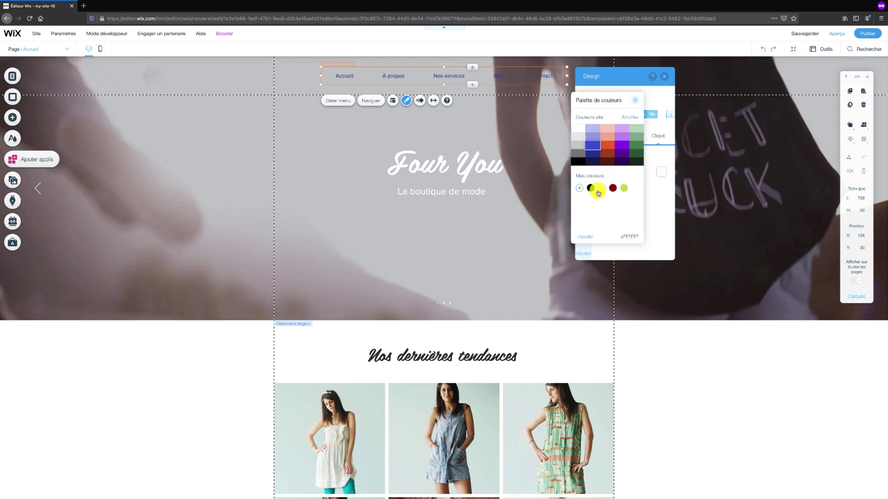
pyautogui.click(665, 193)
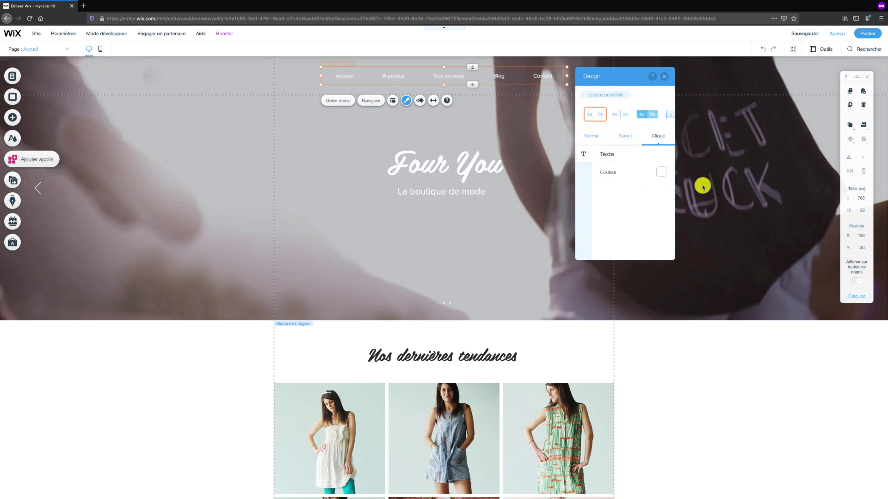
pyautogui.click(665, 79)
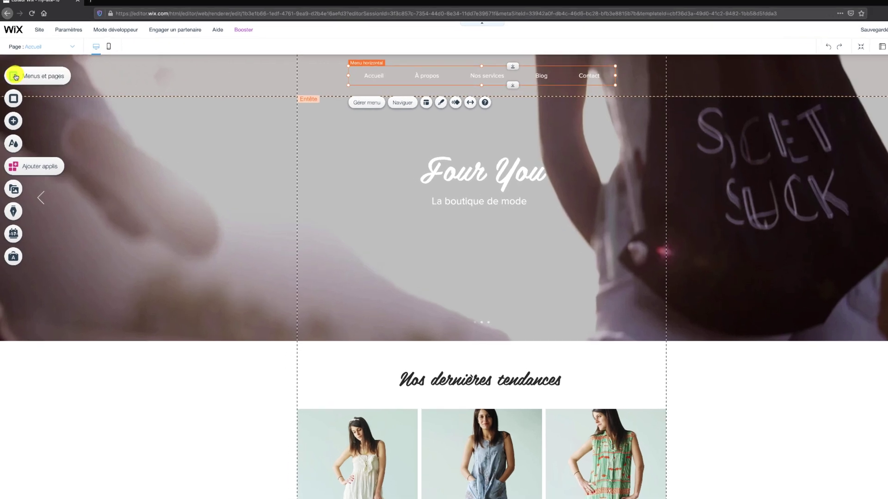
pyautogui.click(11, 77)
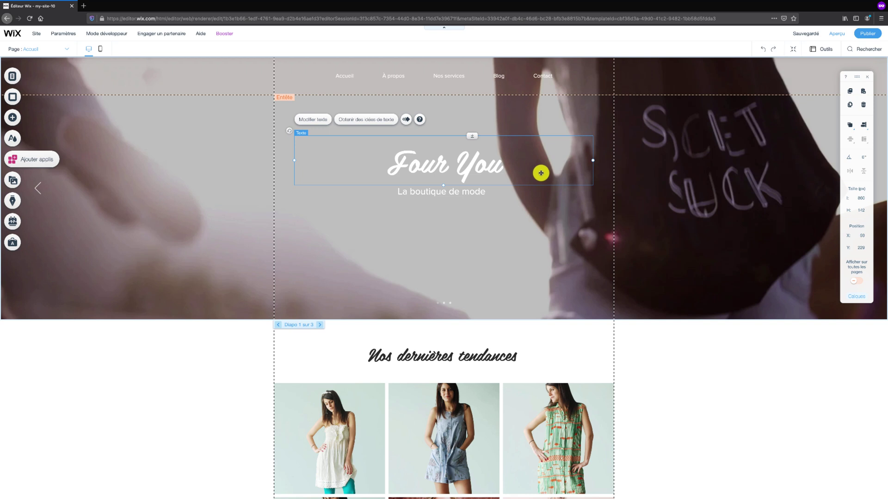
# Step: Open the site's uploaded image files for adding an image to the page
pyautogui.click(9, 120)
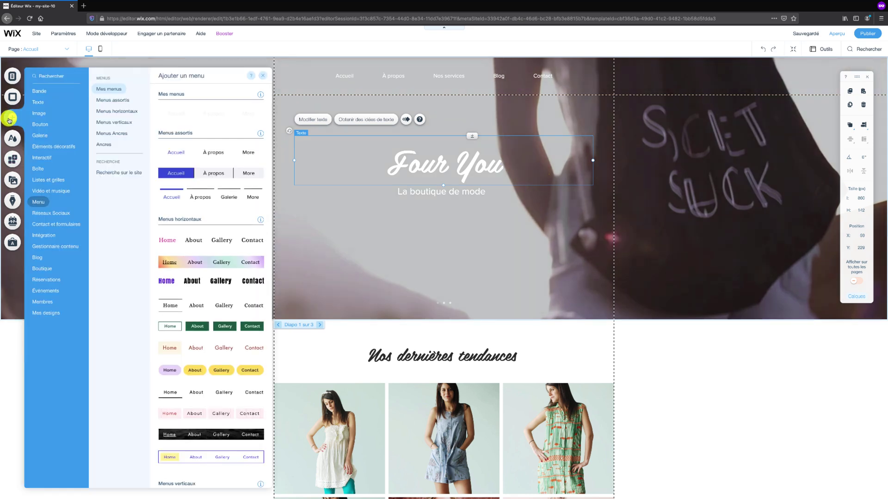
pyautogui.moveTo(36, 116)
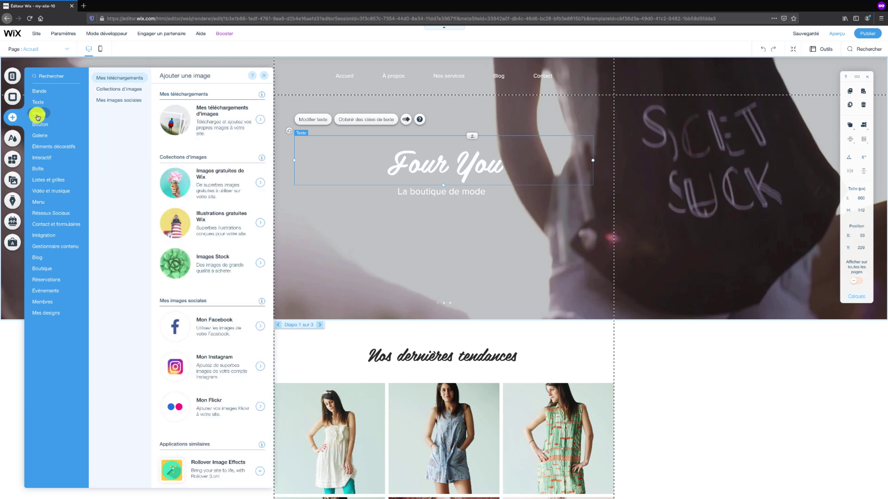
pyautogui.click(230, 119)
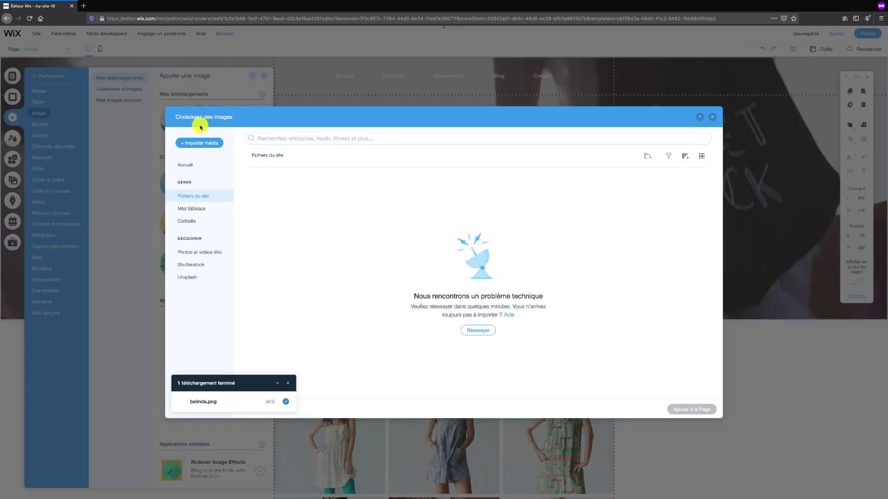
pyautogui.click(202, 143)
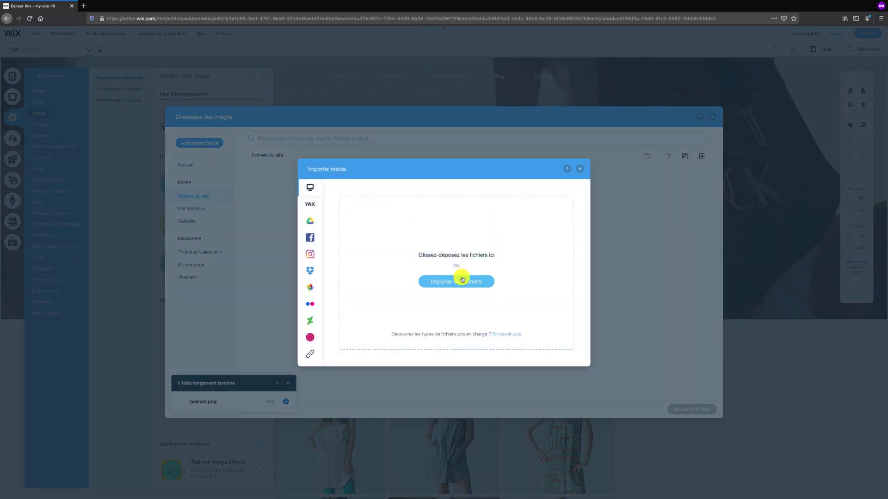
pyautogui.click(462, 280)
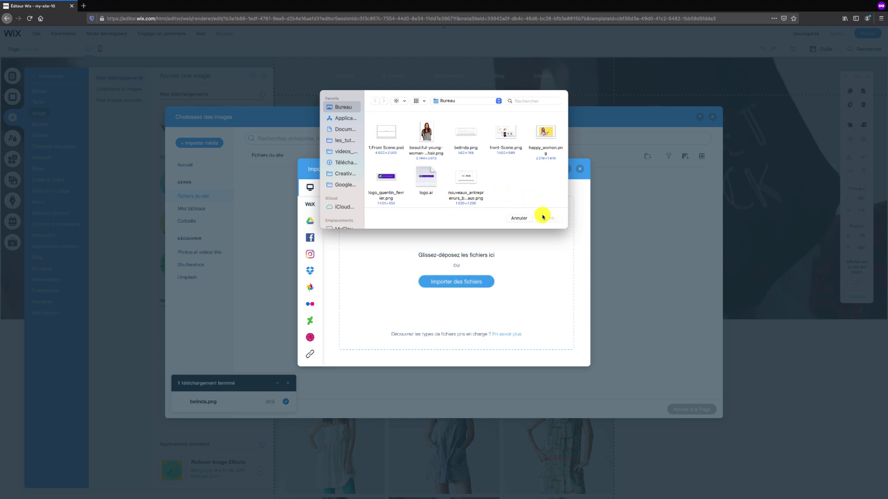
pyautogui.click(528, 218)
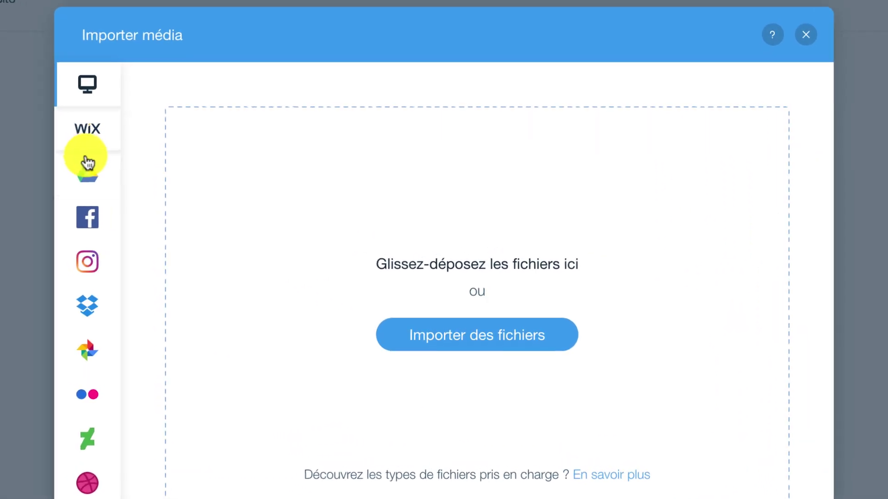
pyautogui.moveTo(90, 171)
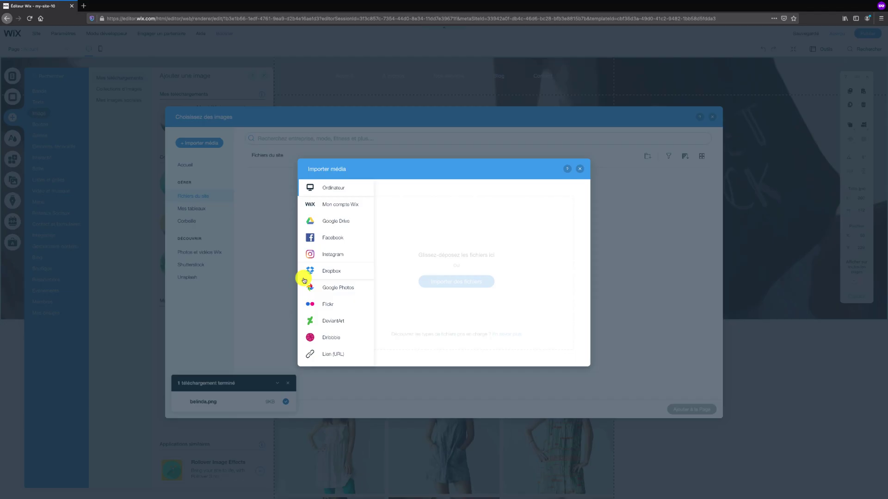
pyautogui.click(324, 240)
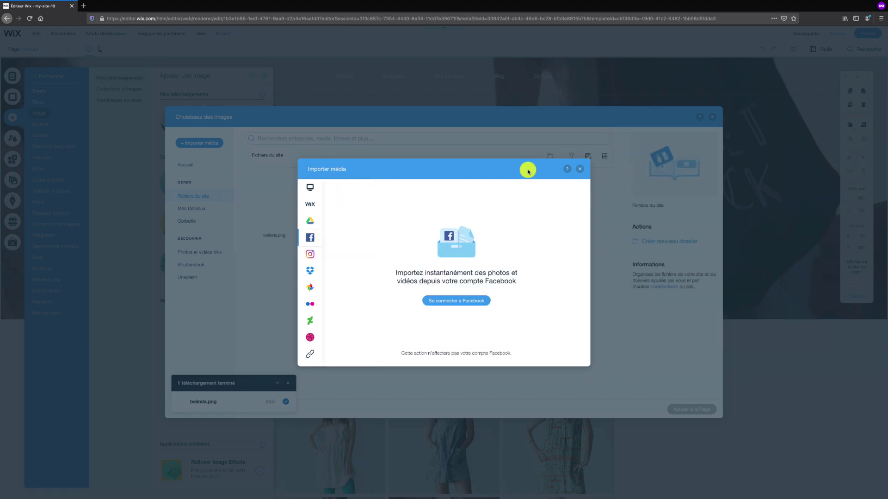
pyautogui.click(579, 169)
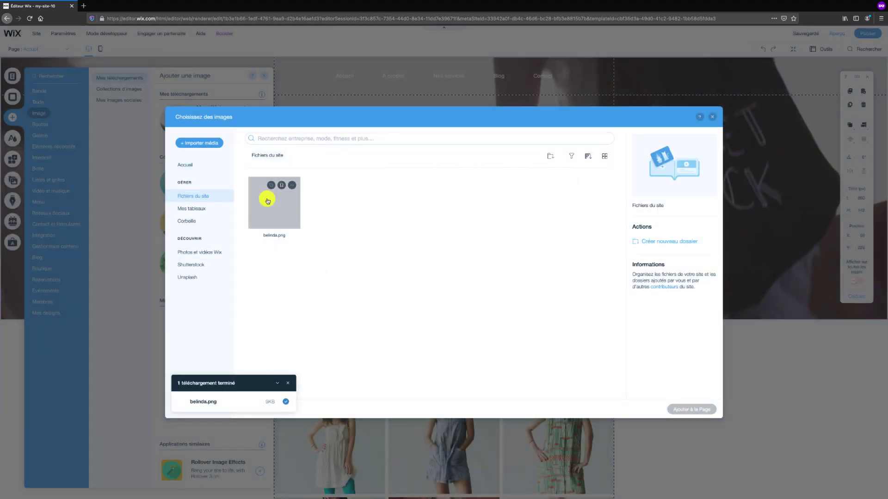
# Step: Add belinda.png to the page, shrink it to about 148 px wide and place it in the header to the left of the menu
pyautogui.click(267, 201)
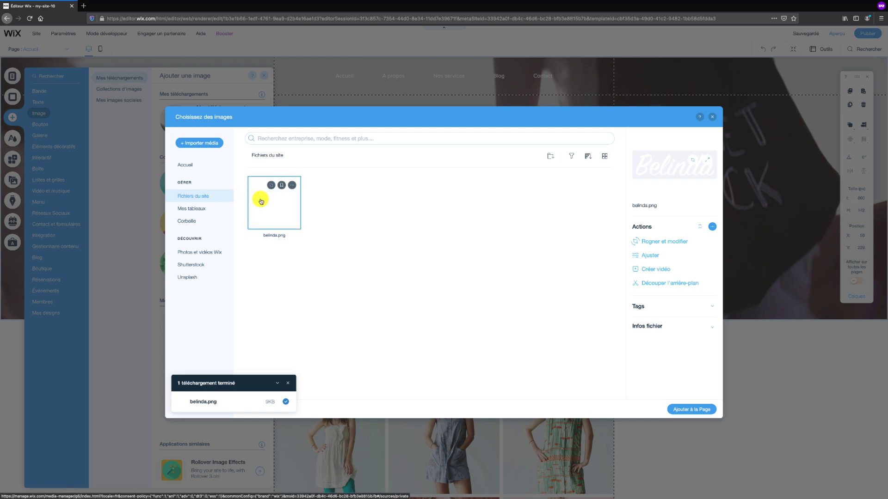
pyautogui.click(688, 411)
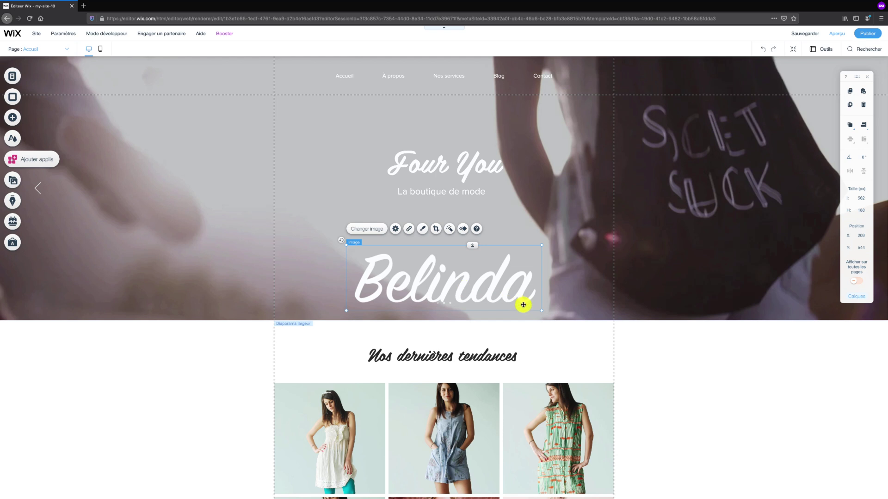
pyautogui.moveTo(534, 306); pyautogui.dragTo(194, 76)
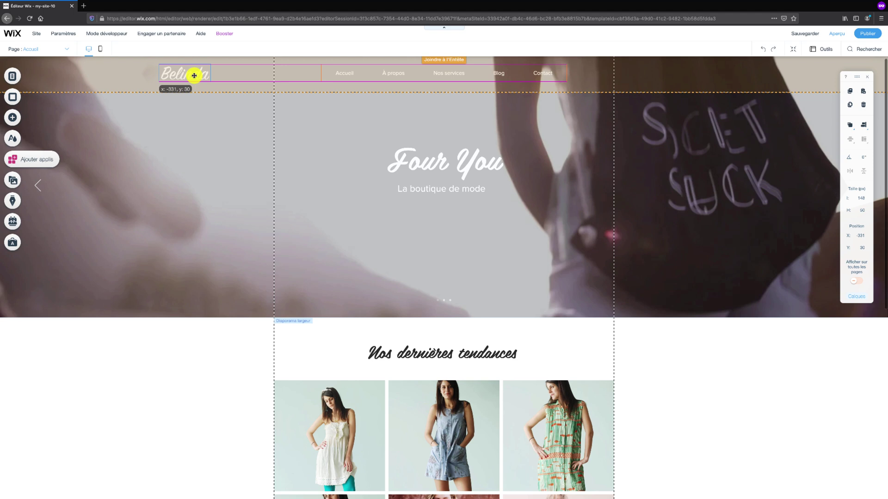
pyautogui.moveTo(194, 75); pyautogui.dragTo(195, 76)
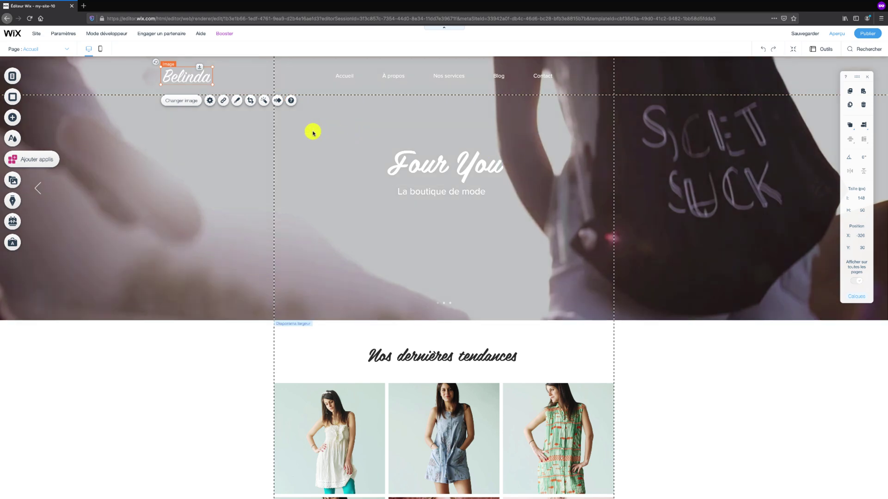
# Step: Add the "Appeler" text-and-icon button to the header, to the right of the menu at about X 1217, Y 33
pyautogui.click(18, 120)
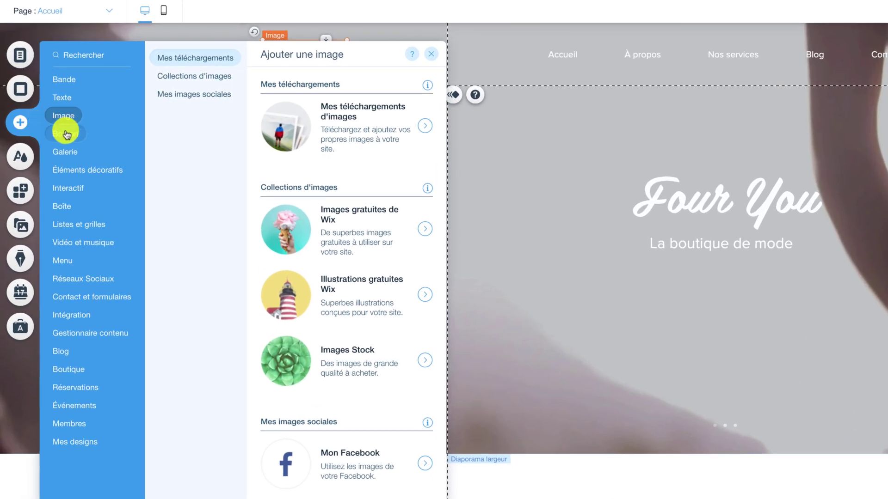
pyautogui.click(67, 134)
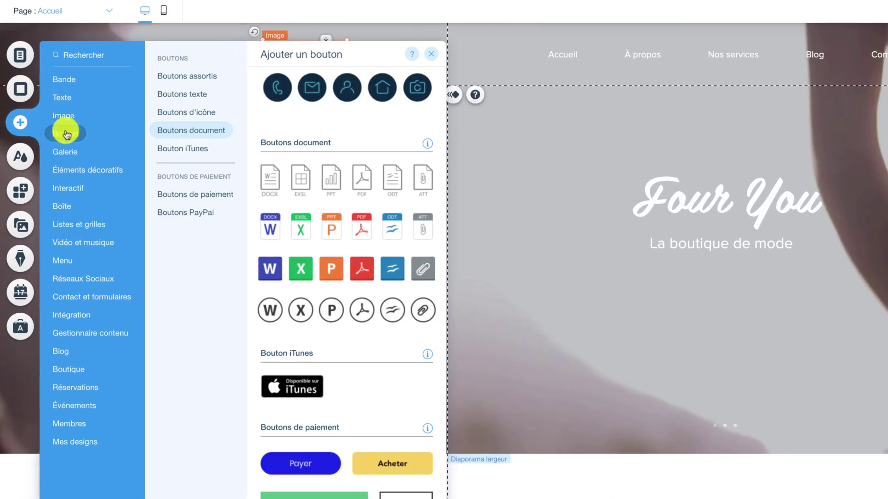
pyautogui.click(204, 94)
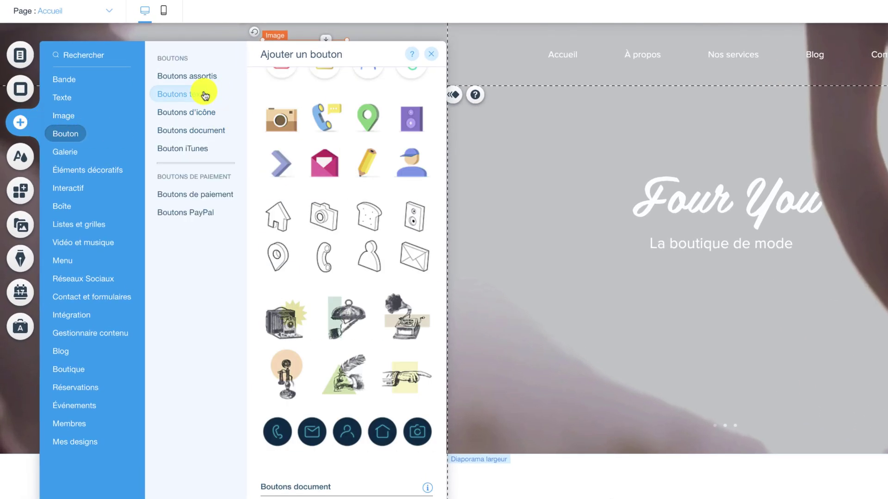
pyautogui.scroll(1, 312, 124)
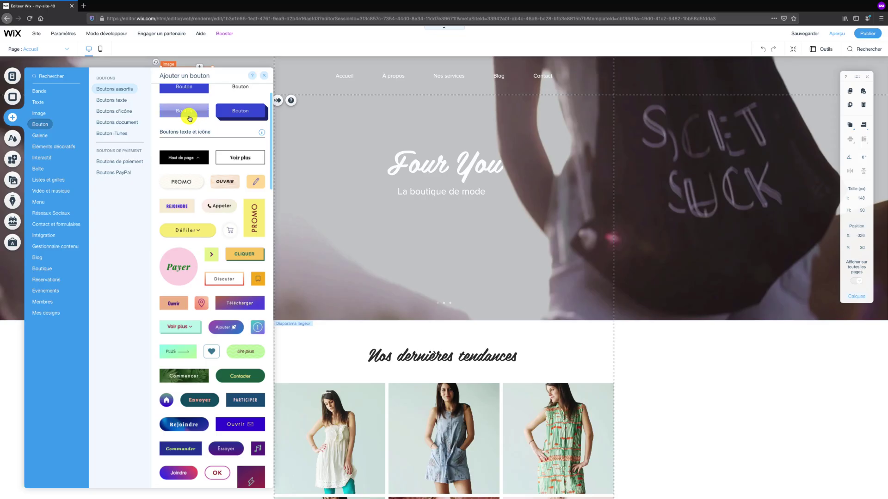
pyautogui.scroll(1, 189, 119)
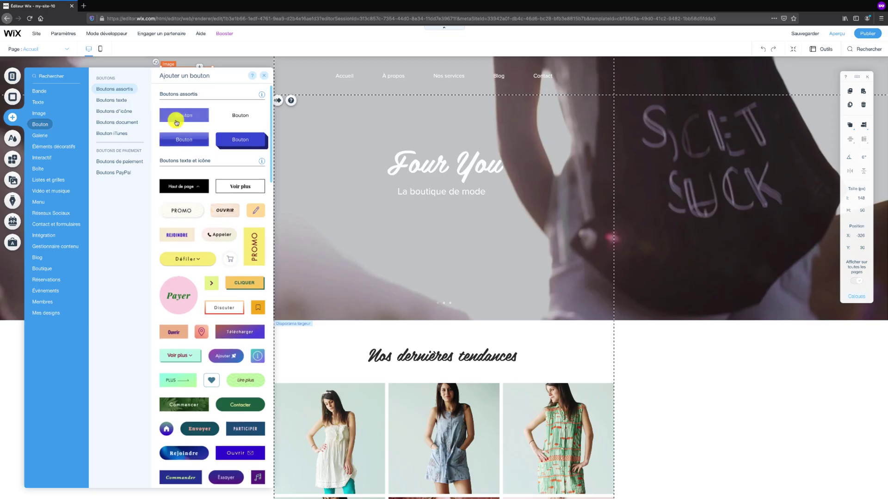
pyautogui.scroll(-1, 188, 198)
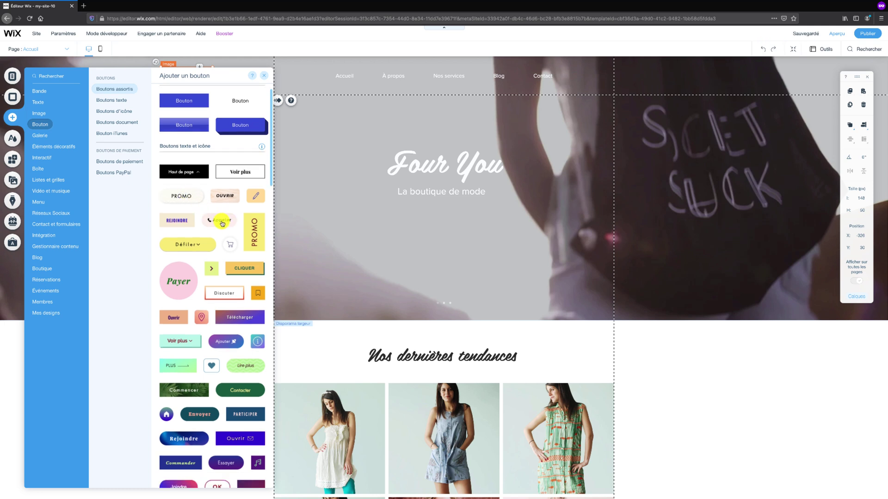
pyautogui.moveTo(221, 223); pyautogui.dragTo(714, 77)
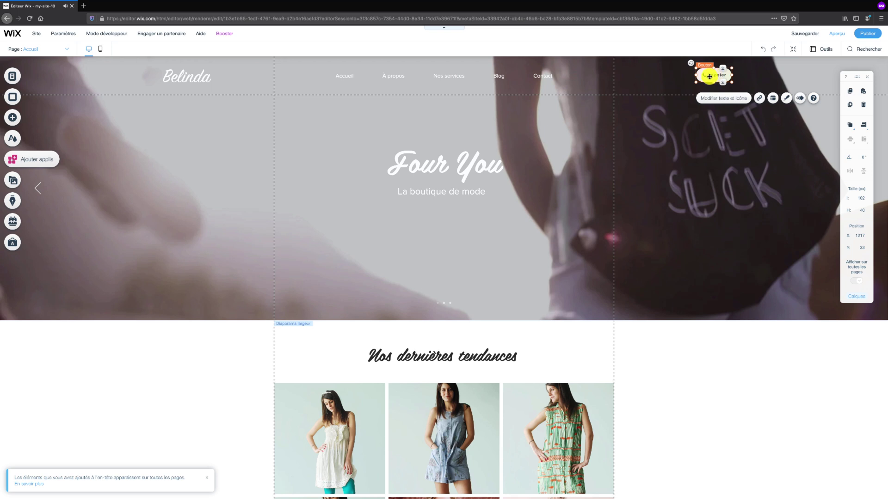
# Step: Customize the Appeler button's Normal-state fills, setting the first layer's opacity to 5% and the second layer's to 0%
pyautogui.click(786, 98)
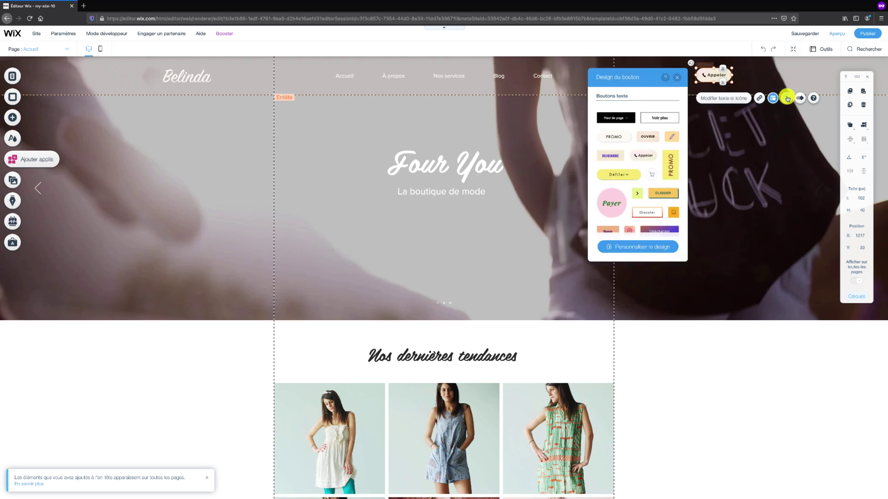
pyautogui.click(648, 251)
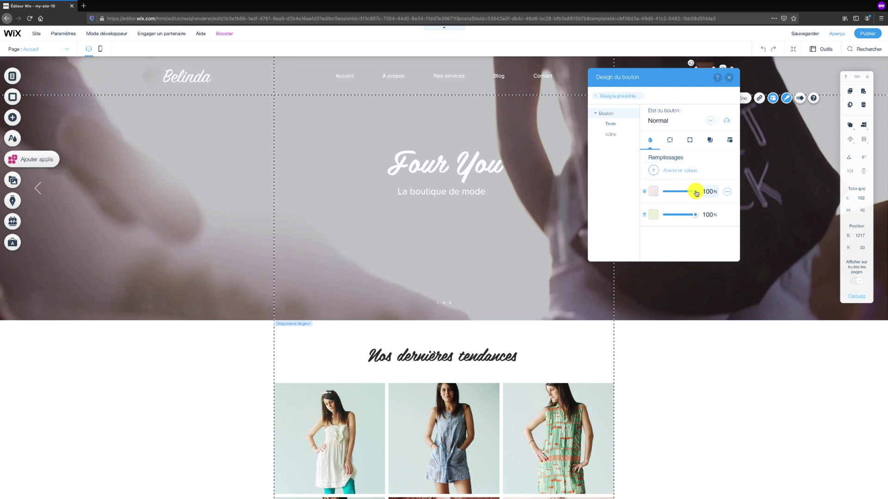
pyautogui.moveTo(694, 191); pyautogui.dragTo(665, 193)
pyautogui.click(670, 190)
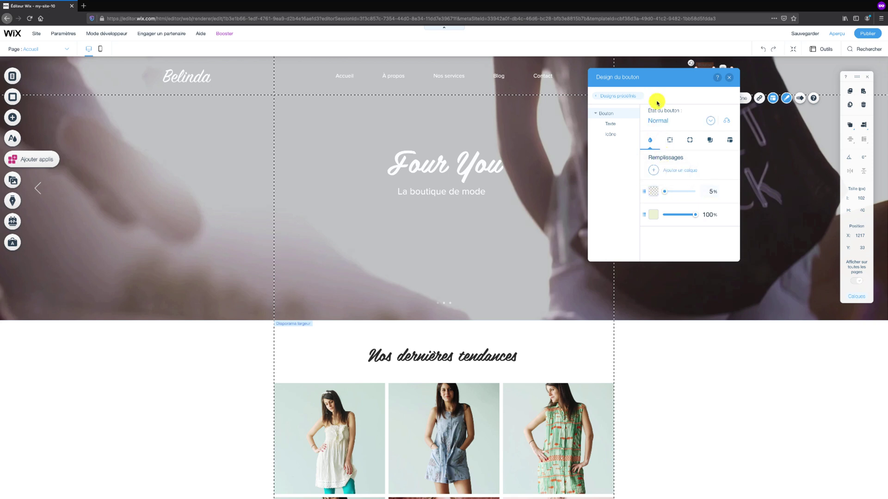
pyautogui.moveTo(660, 84); pyautogui.dragTo(660, 113)
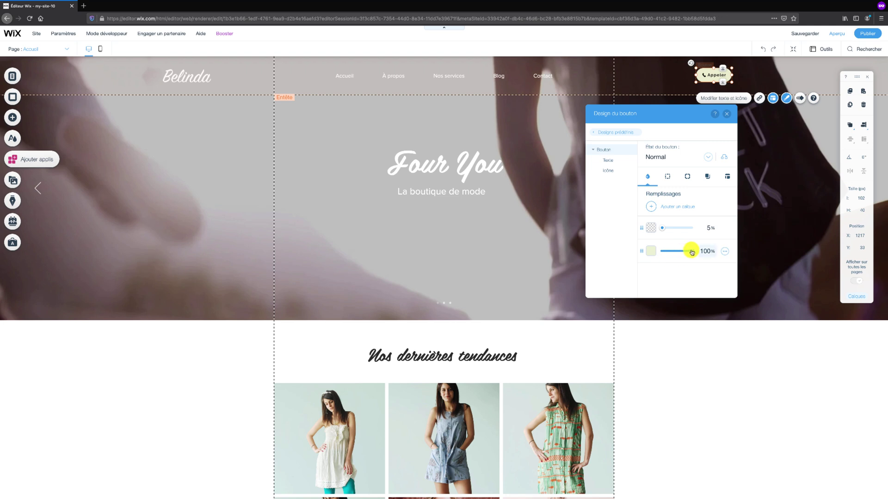
pyautogui.moveTo(692, 251); pyautogui.dragTo(647, 253)
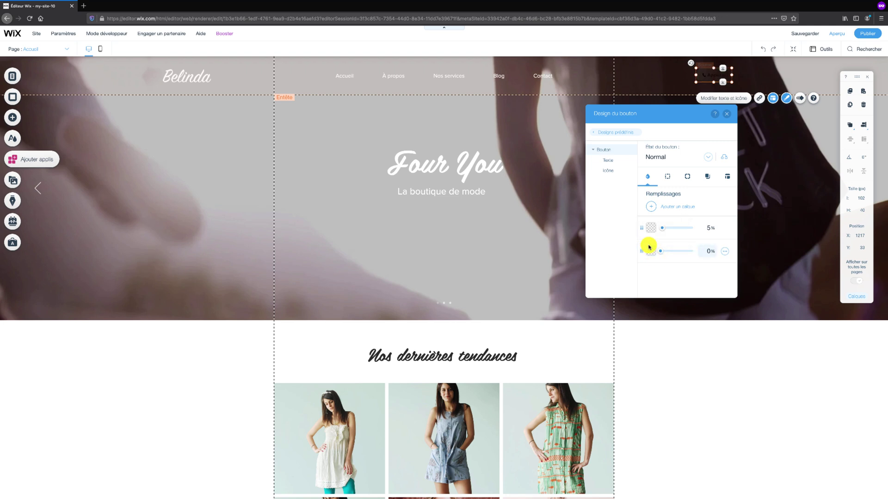
# Step: Give the Appeler button a solid 1 px border on all sides, coloured white
pyautogui.click(668, 179)
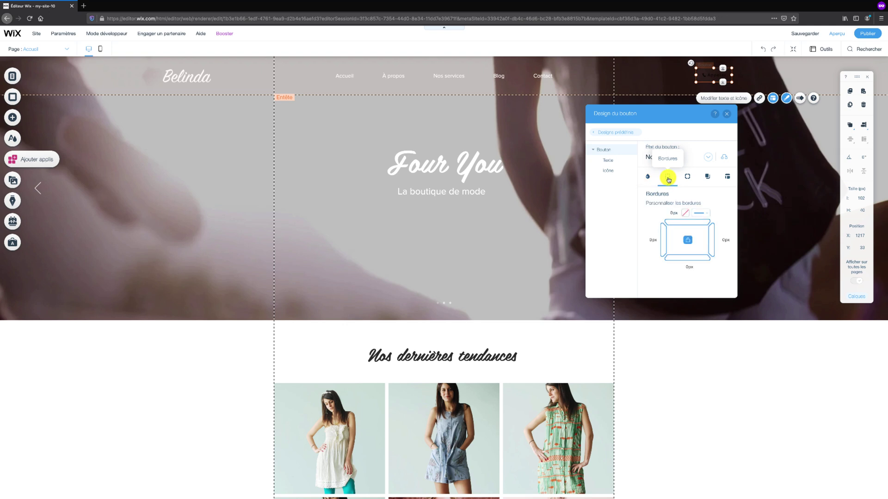
pyautogui.click(701, 213)
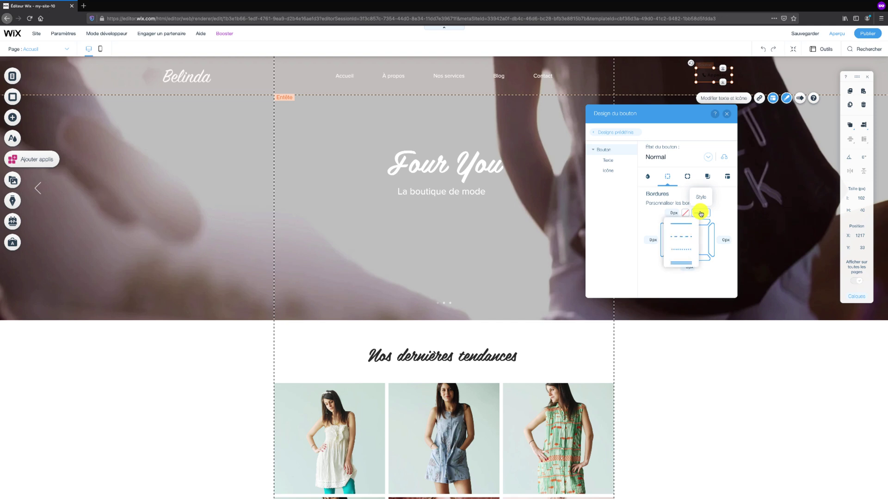
pyautogui.click(691, 224)
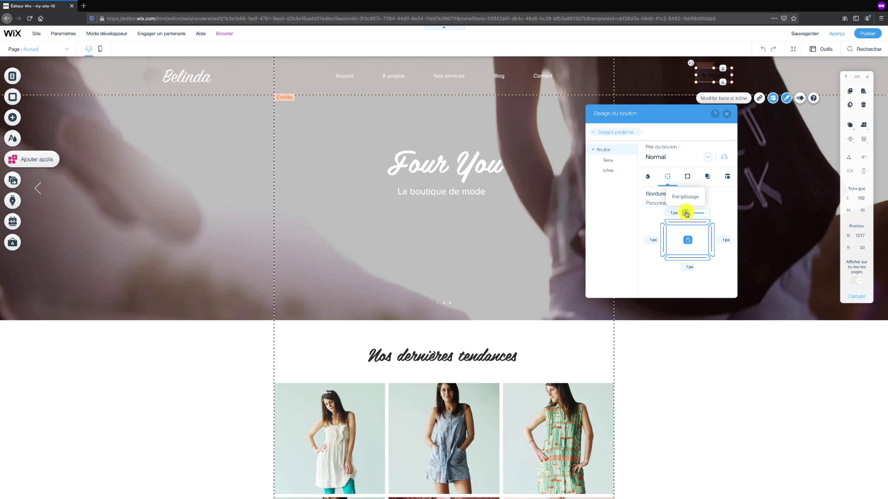
pyautogui.click(686, 213)
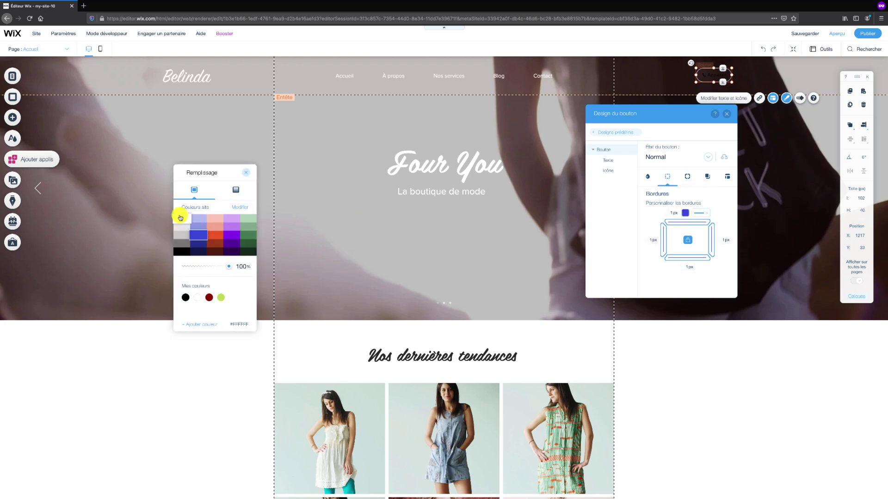
pyautogui.click(180, 218)
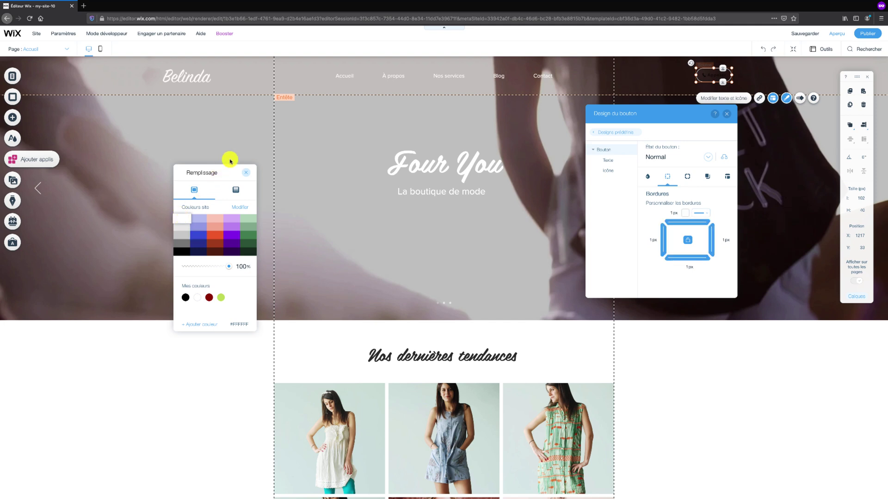
pyautogui.click(245, 173)
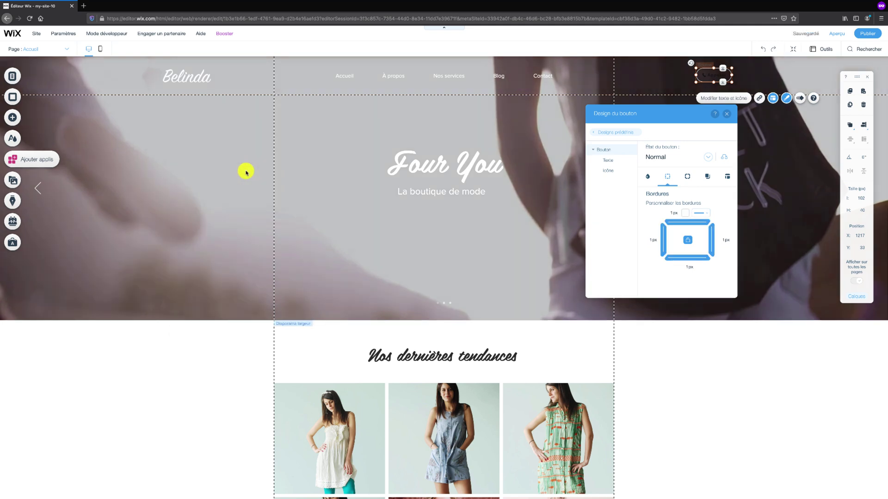
# Step: Set the Appeler button's text color to white (#FFFFFF)
pyautogui.click(614, 162)
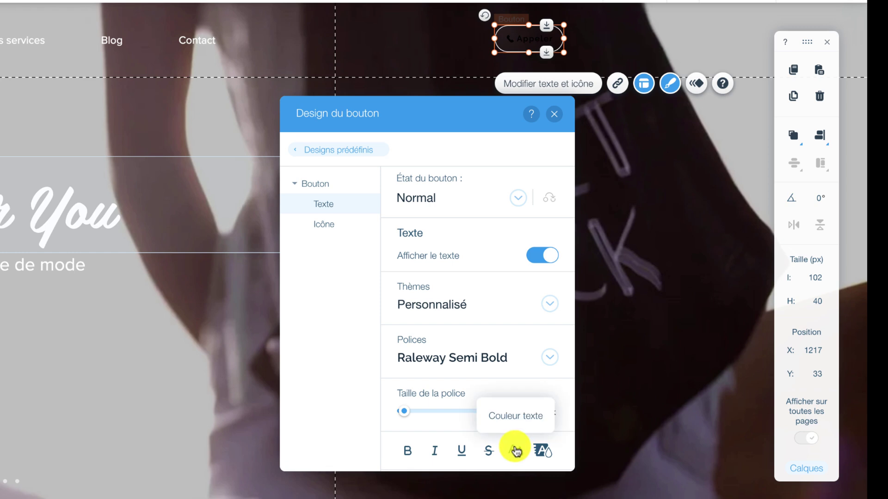
pyautogui.click(516, 451)
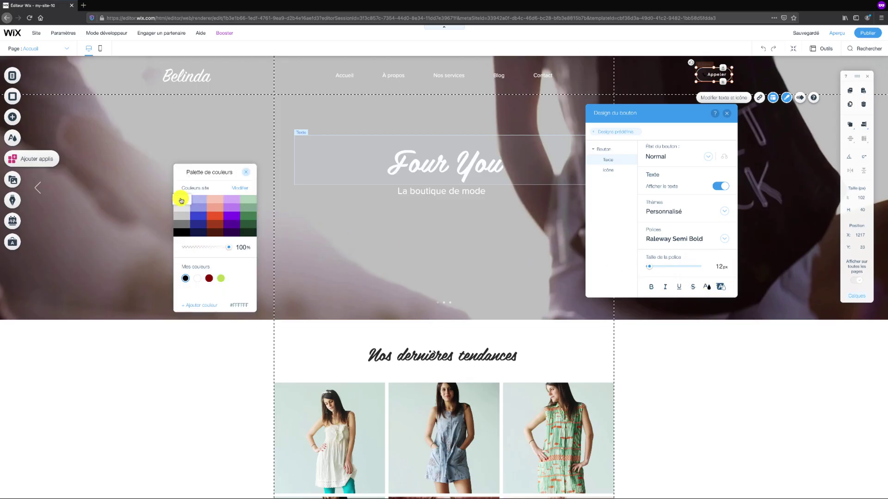
pyautogui.click(180, 200)
pyautogui.click(247, 173)
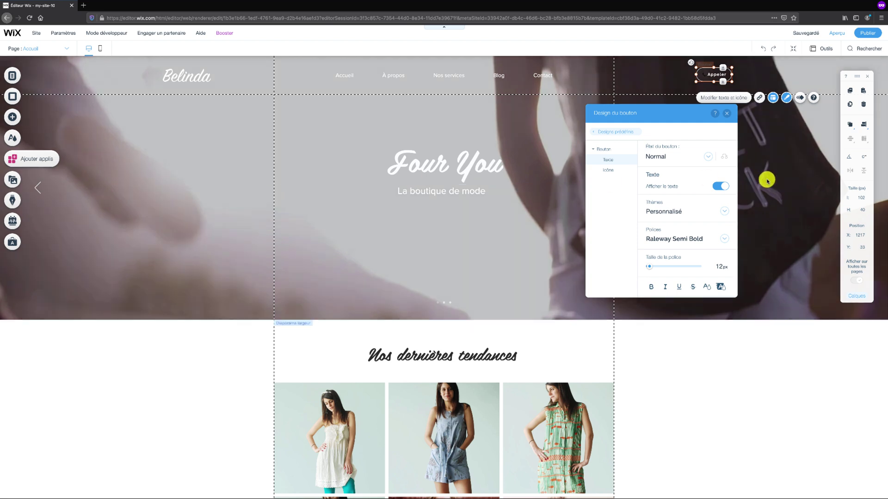
# Step: Set the Appeler button's icon color to white (#FFFFFF)
pyautogui.click(614, 171)
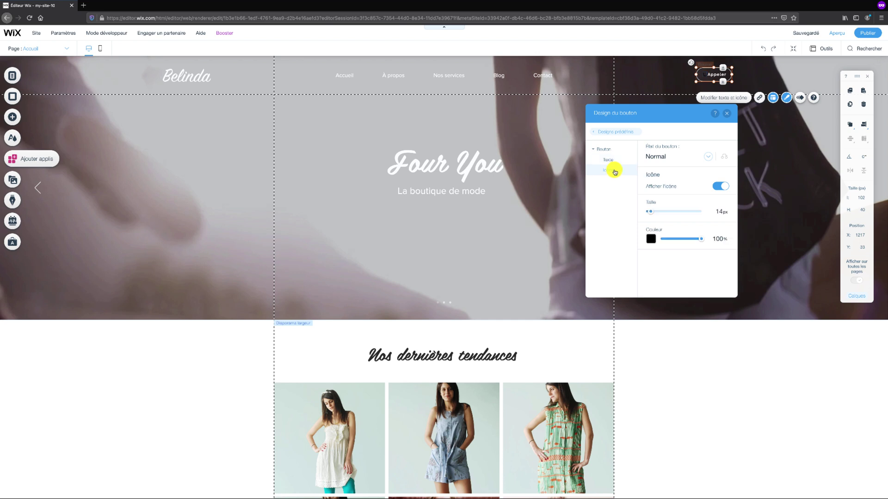
pyautogui.click(651, 239)
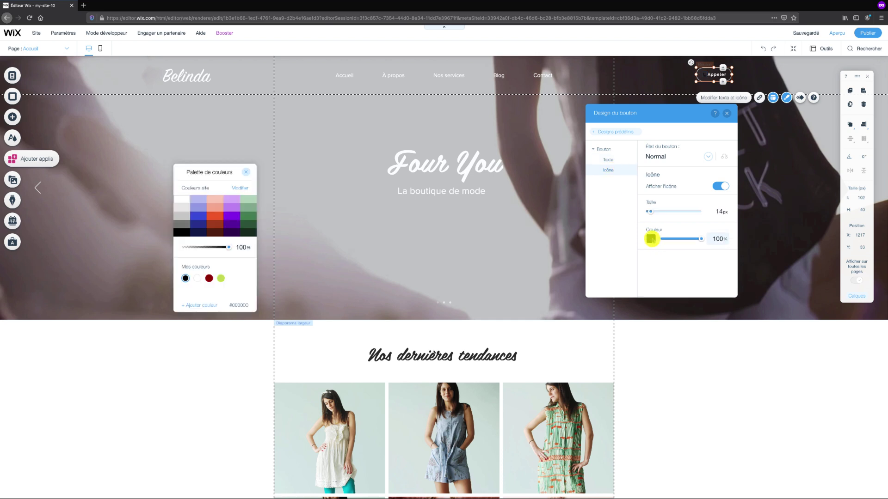
pyautogui.click(182, 199)
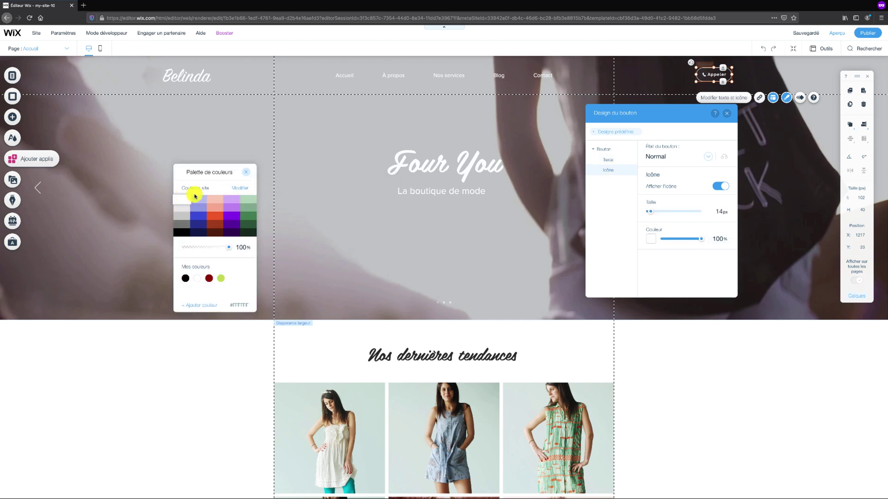
pyautogui.click(245, 172)
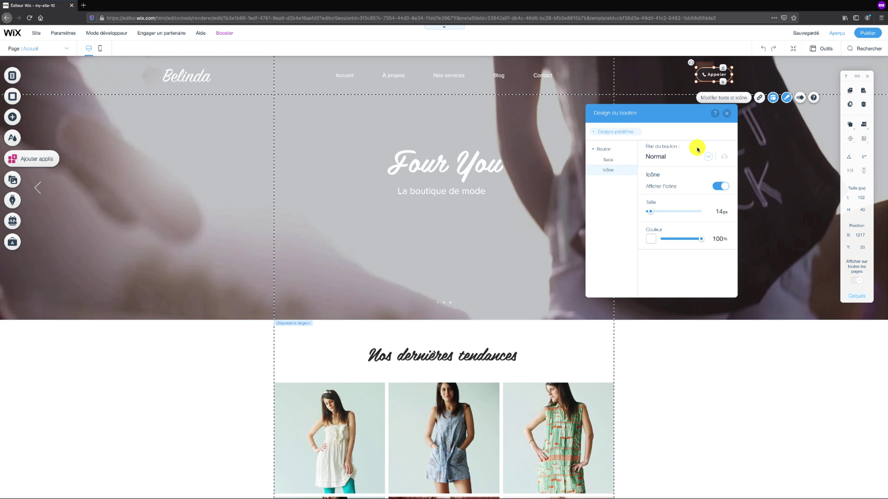
pyautogui.click(609, 159)
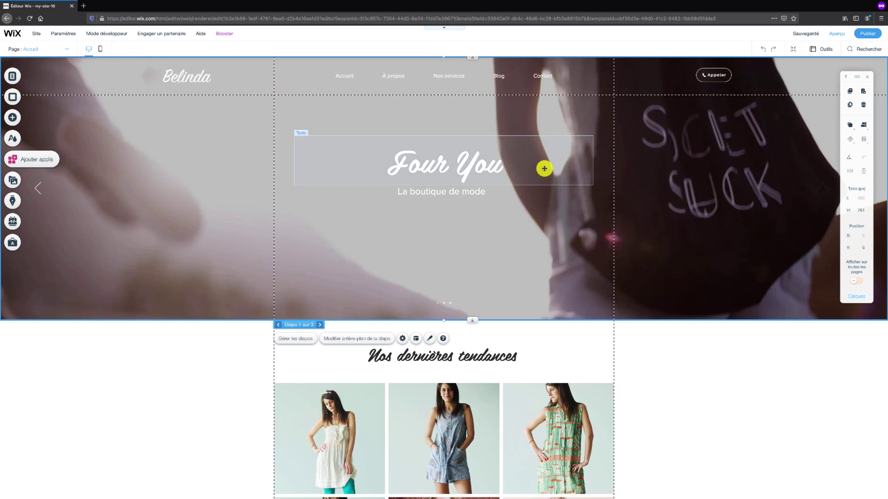
# Step: Examine the header's design presets and the customization options of the Transparent preset
pyautogui.click(394, 96)
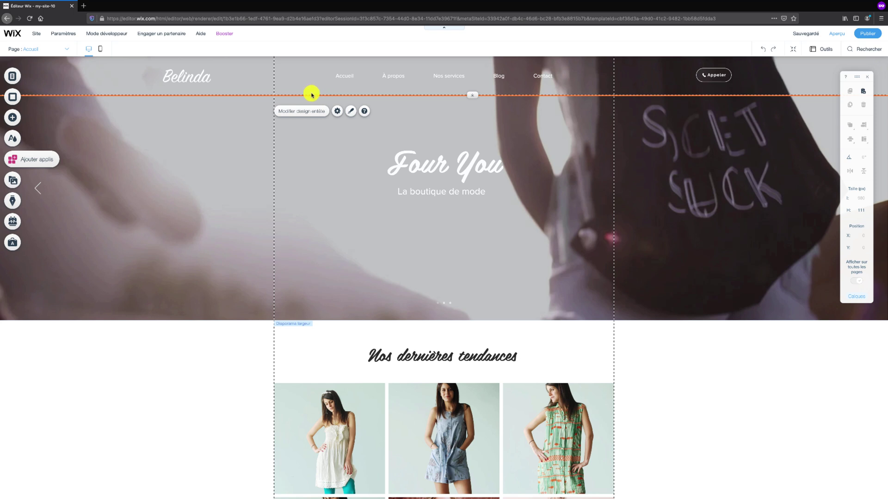
pyautogui.click(306, 114)
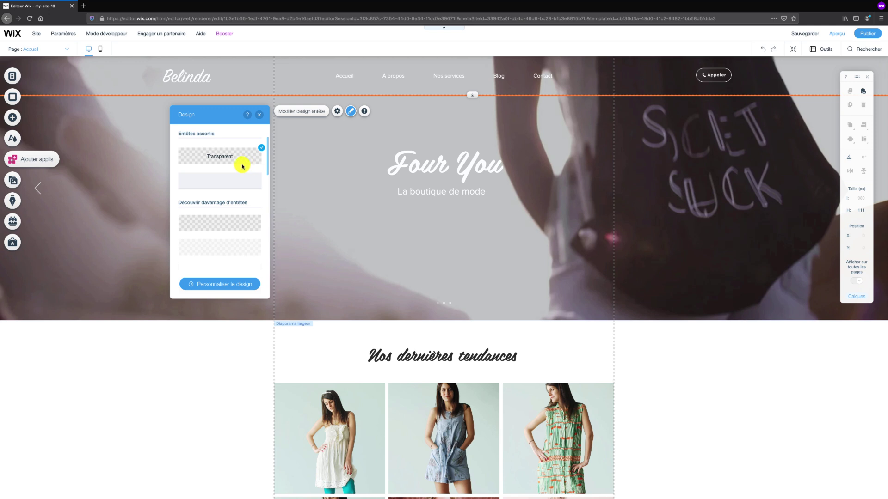
pyautogui.click(236, 178)
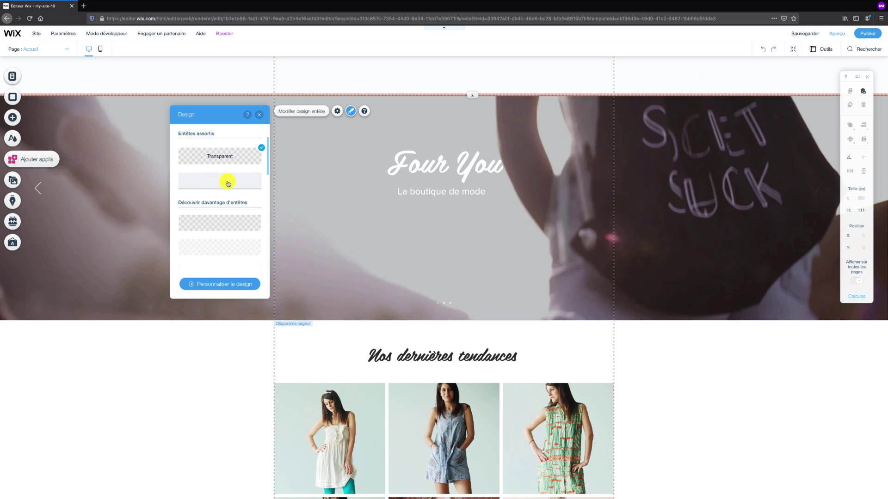
pyautogui.scroll(-4, 232, 199)
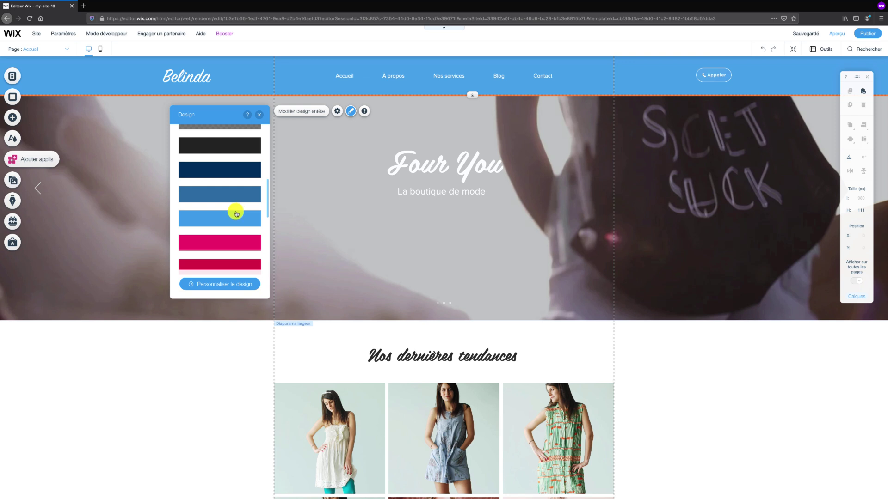
pyautogui.click(226, 284)
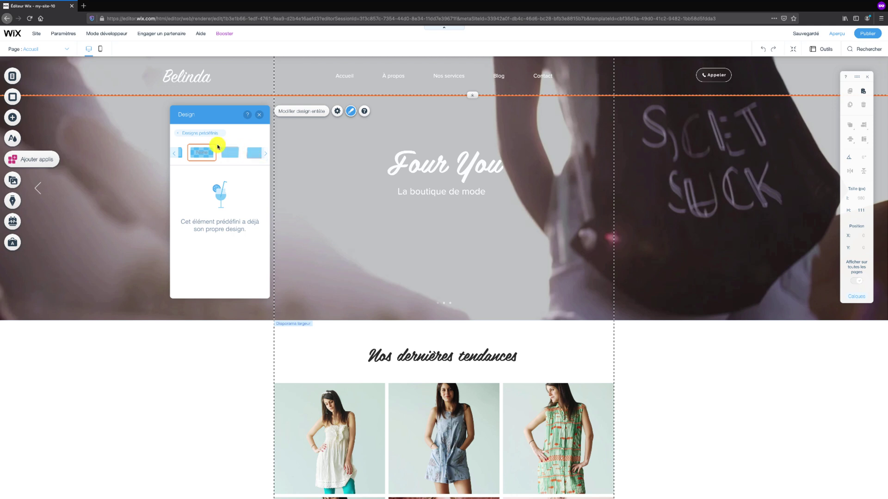
pyautogui.click(199, 133)
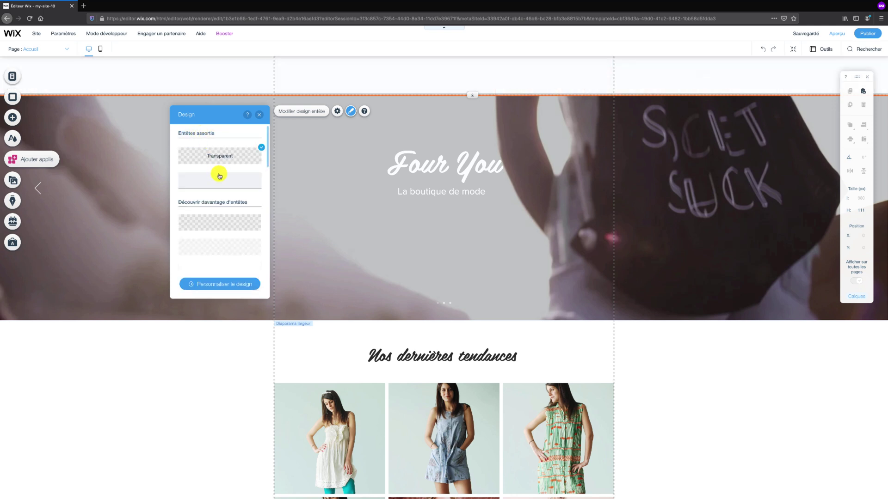
# Step: Apply the semi-transparent dark grey preset to the header and open its design customization
pyautogui.scroll(-3, 219, 198)
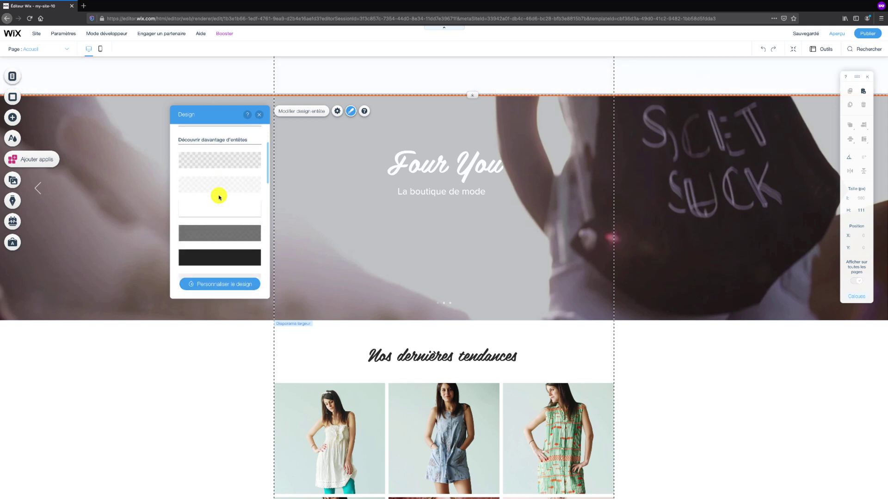
pyautogui.scroll(-3, 219, 222)
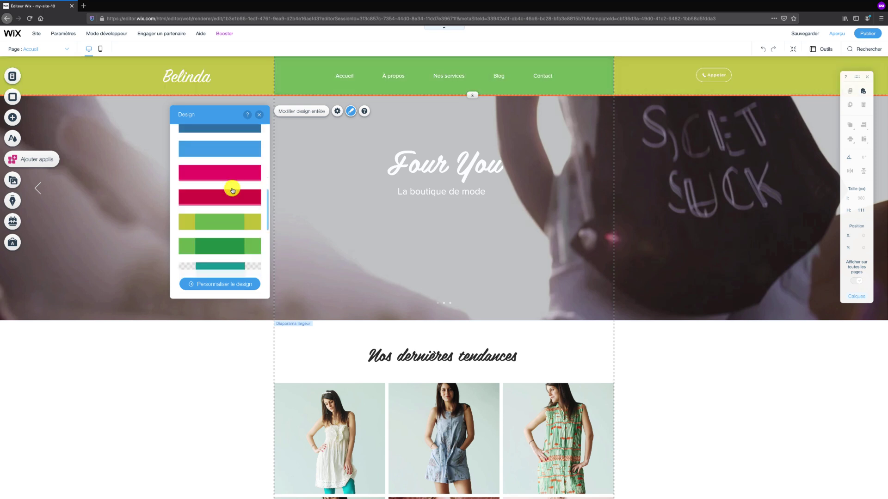
pyautogui.scroll(-1, 235, 178)
pyautogui.scroll(2, 236, 172)
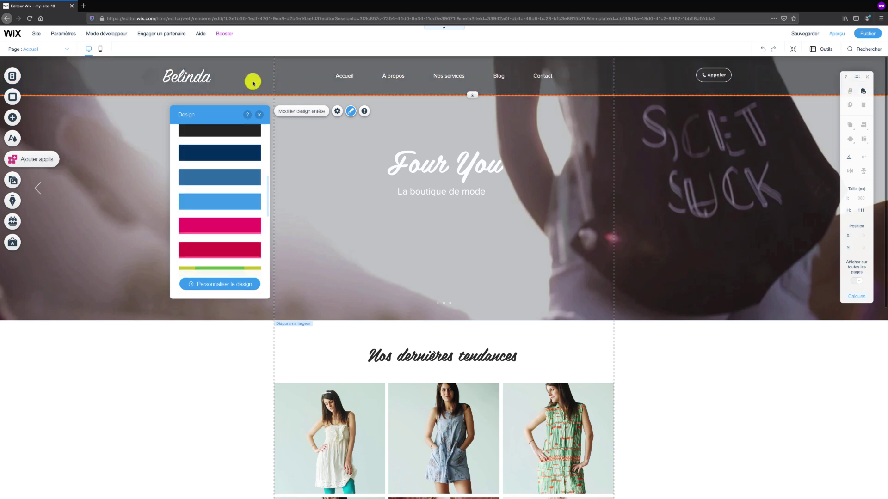
pyautogui.scroll(3, 227, 134)
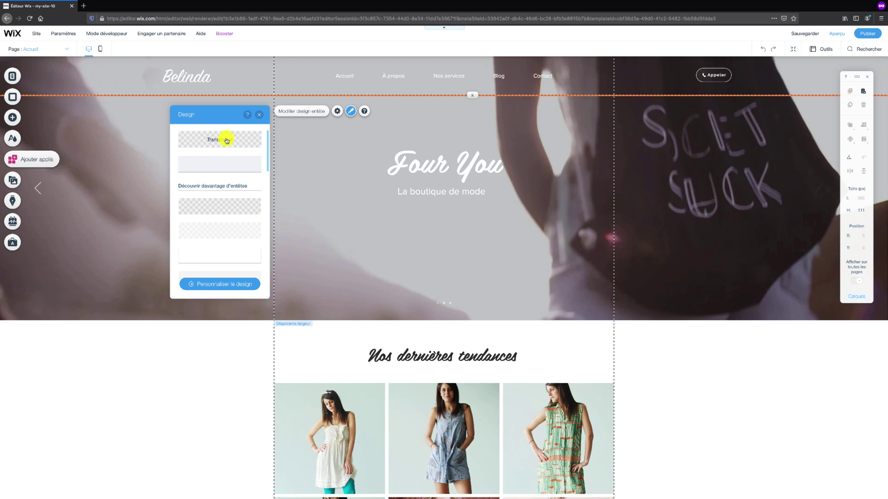
pyautogui.scroll(-1, 226, 145)
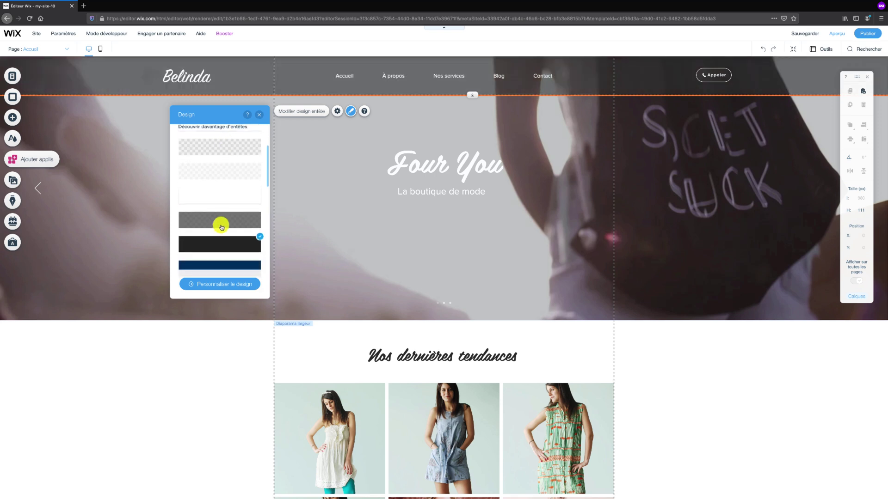
pyautogui.scroll(-4, 223, 226)
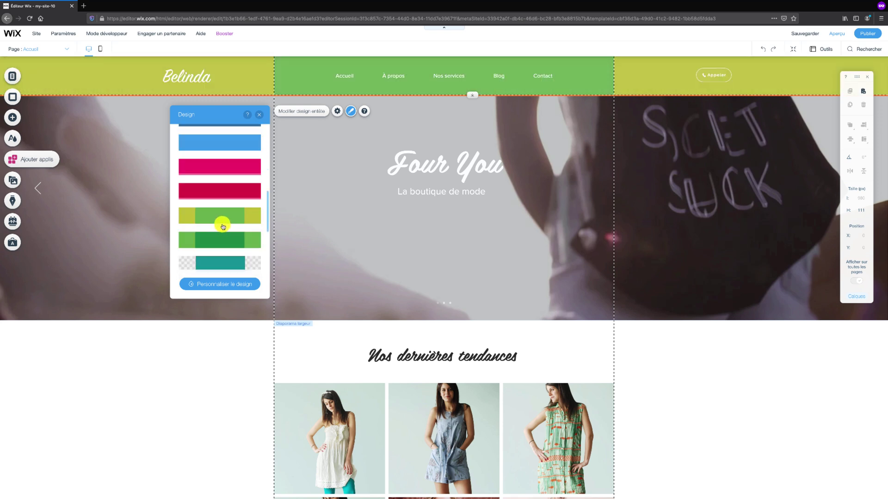
pyautogui.click(213, 285)
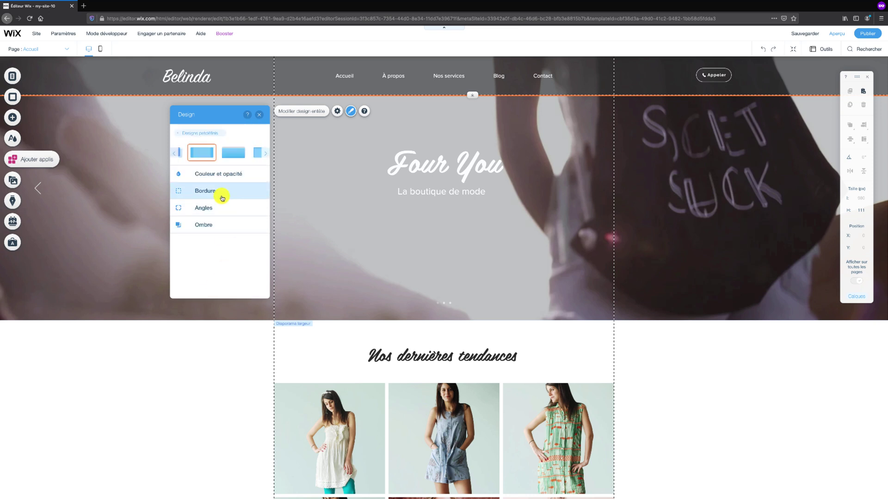
# Step: Set the header's background opacity to 10%
pyautogui.click(220, 175)
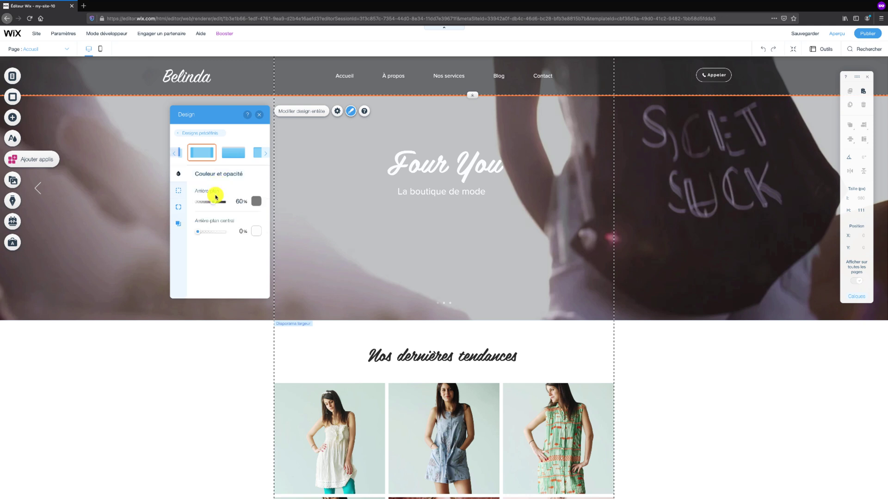
pyautogui.moveTo(212, 203); pyautogui.dragTo(197, 204)
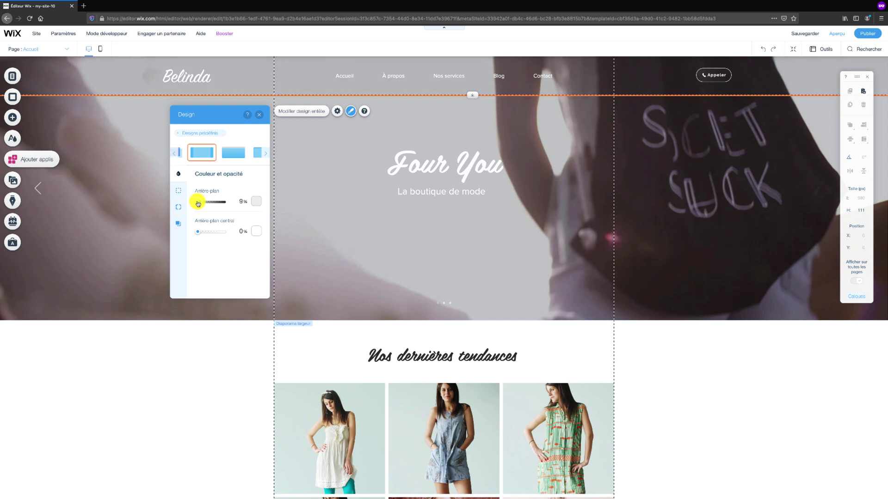
pyautogui.click(241, 201)
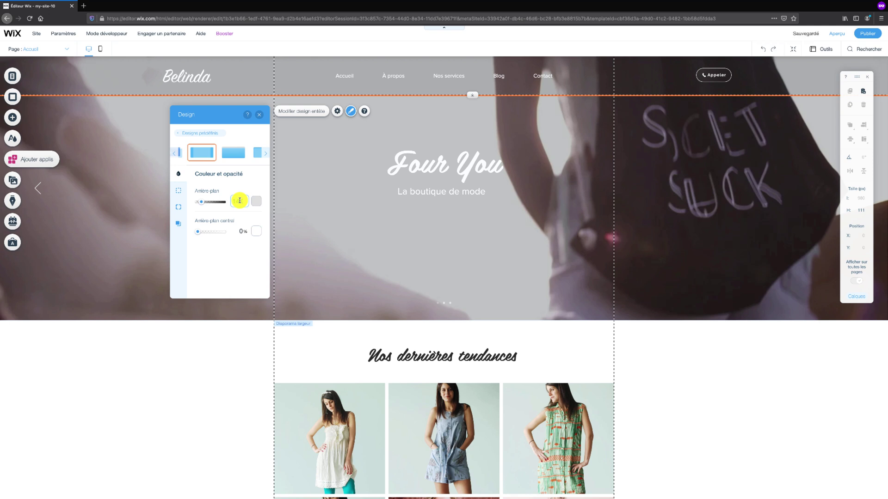
pyautogui.write('10')
pyautogui.press('Return')
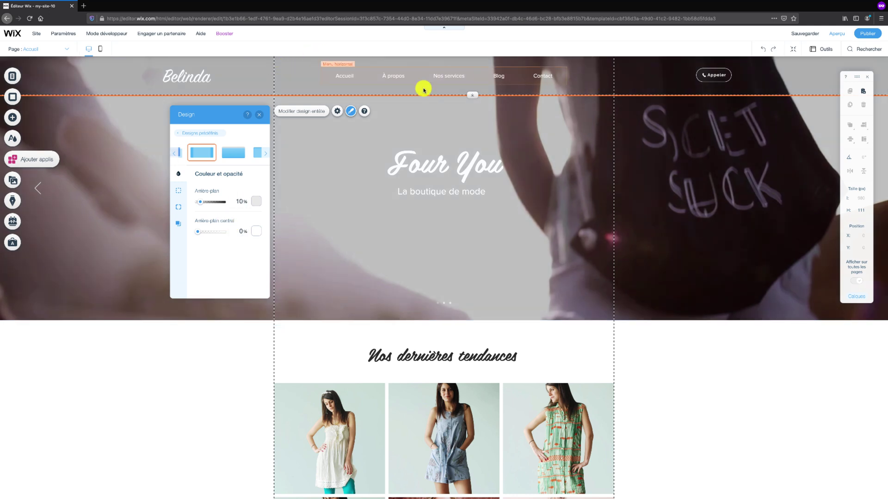
# Step: Enable a shadow on the header with its default settings and close the design options
pyautogui.click(180, 224)
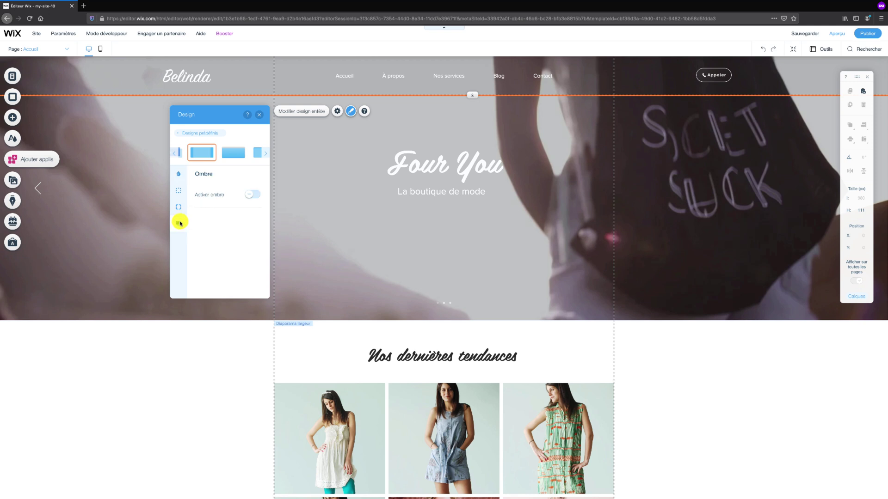
pyautogui.click(250, 195)
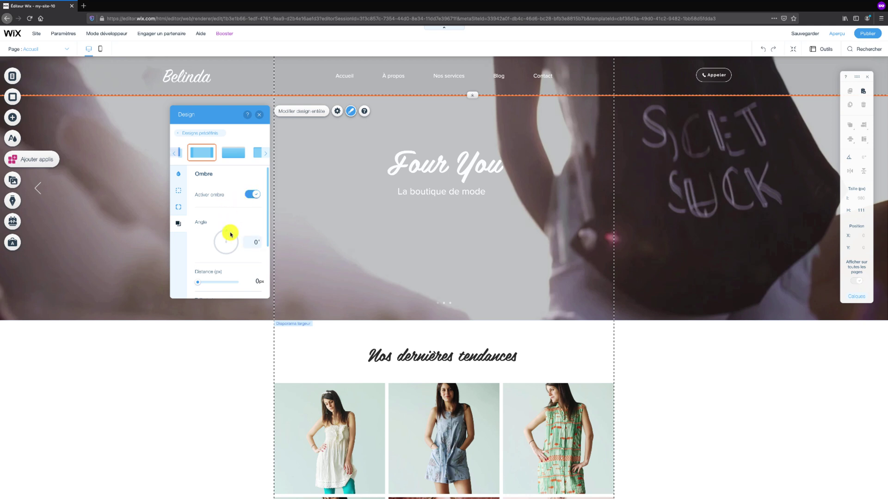
pyautogui.scroll(-2, 212, 262)
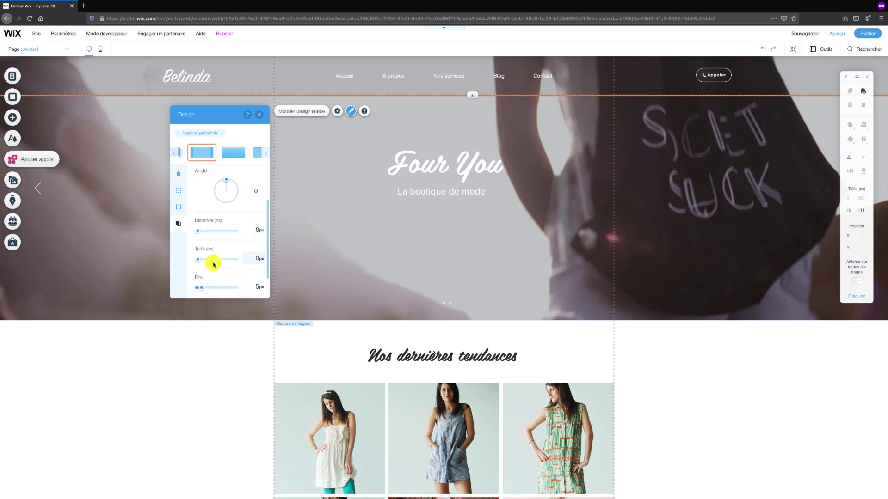
pyautogui.scroll(-1, 212, 260)
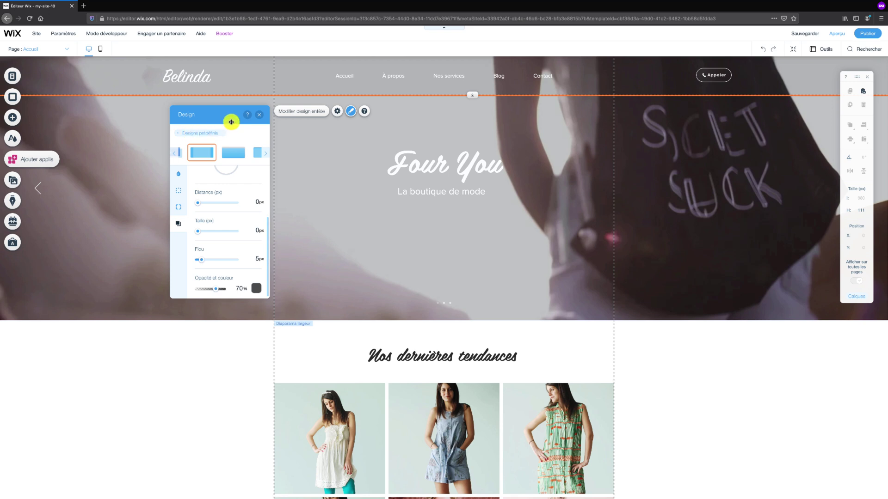
pyautogui.click(262, 117)
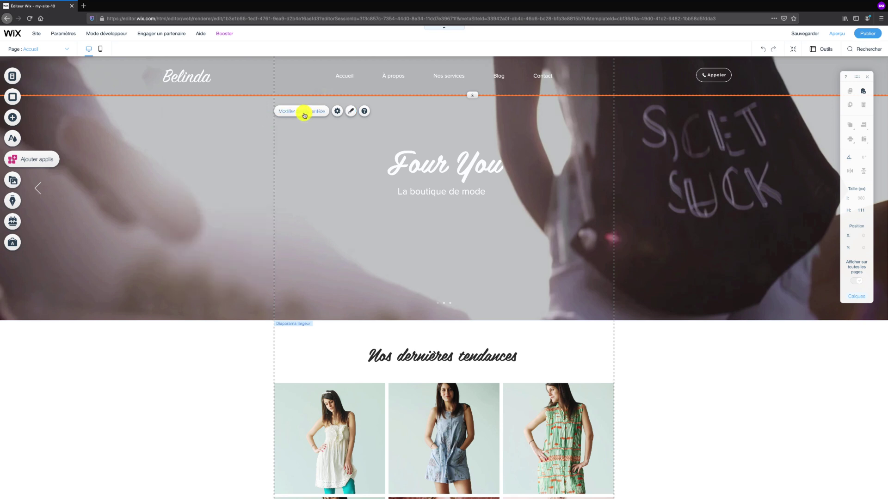
# Step: Set the header's scroll behaviour to Estomper and save the site to check it in preview
pyautogui.click(337, 112)
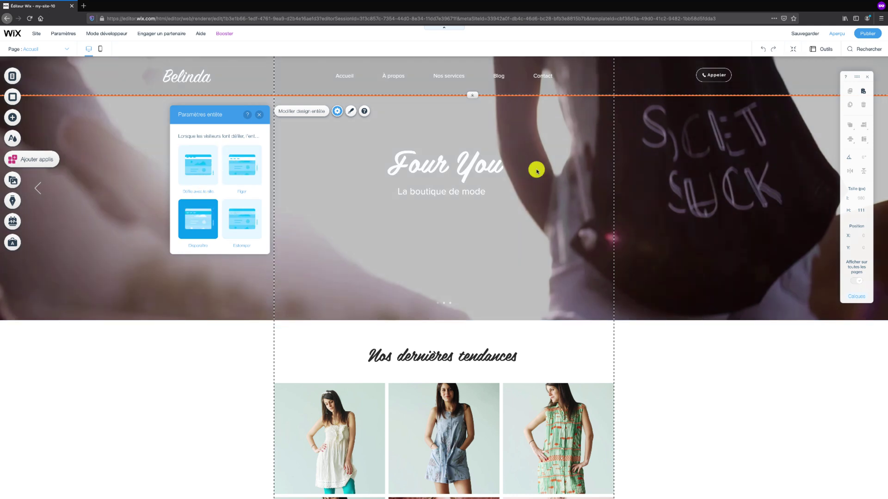
pyautogui.click(241, 211)
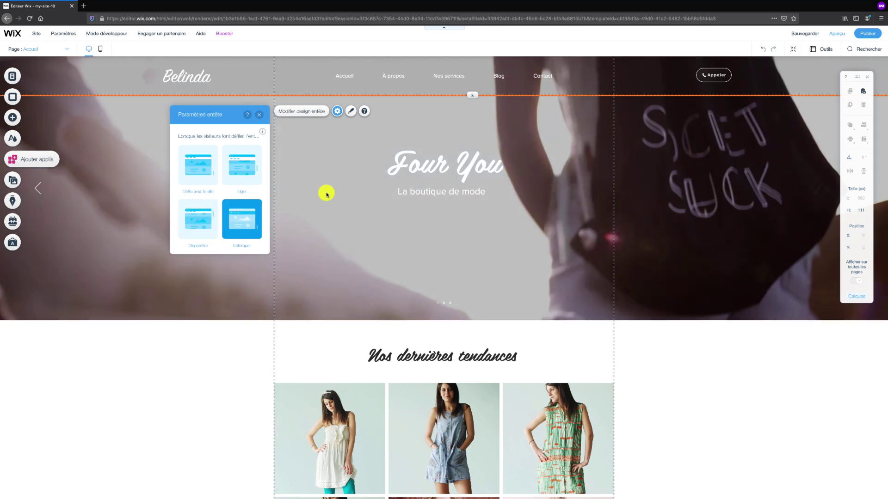
pyautogui.moveTo(796, 37)
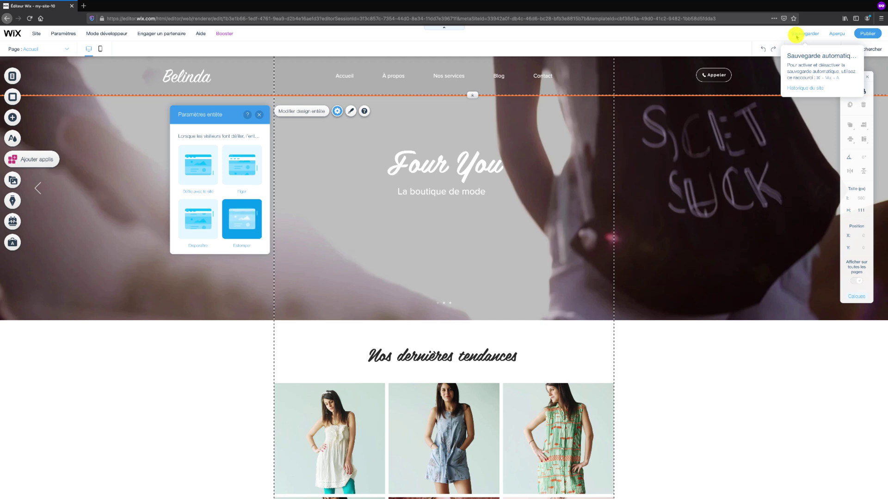
pyautogui.click(796, 37)
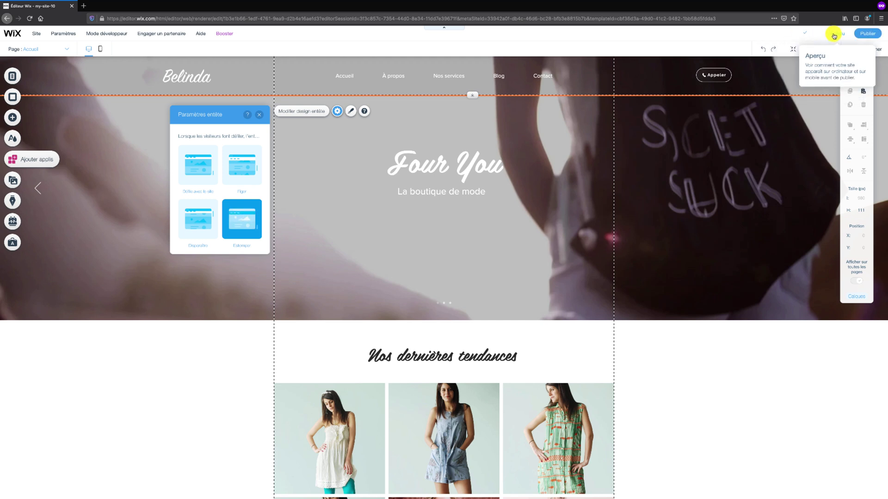
pyautogui.press('Escape')
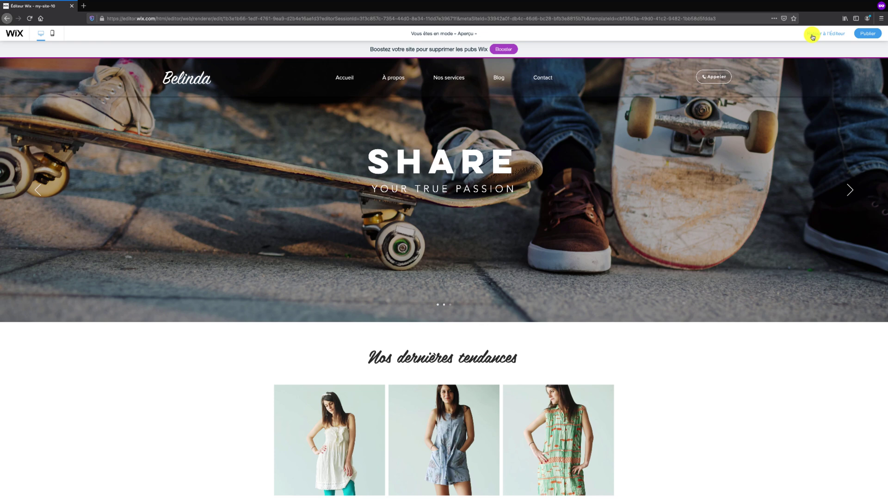
pyautogui.click(813, 36)
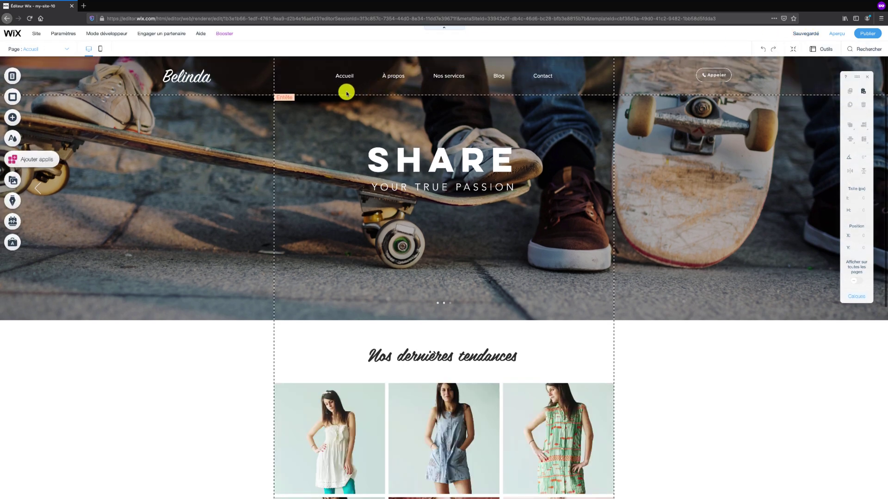
# Step: Set the header's scroll behaviour to Figer and save the site
pyautogui.click(346, 93)
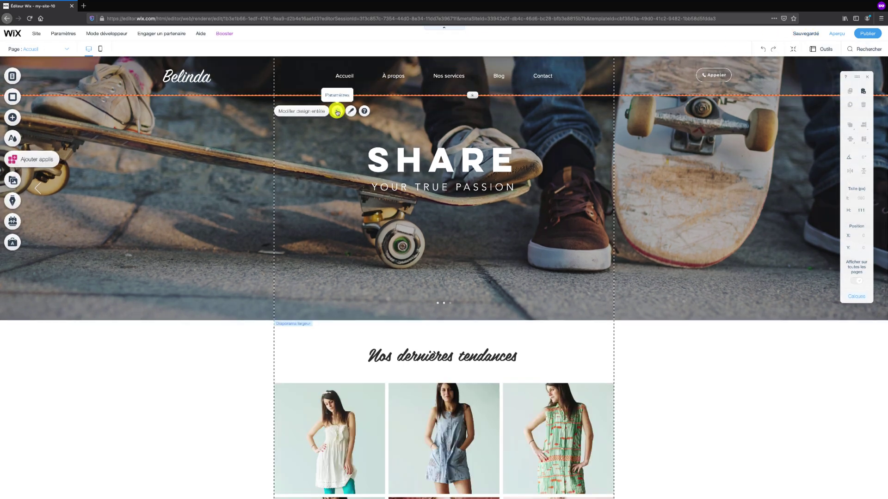
pyautogui.click(337, 112)
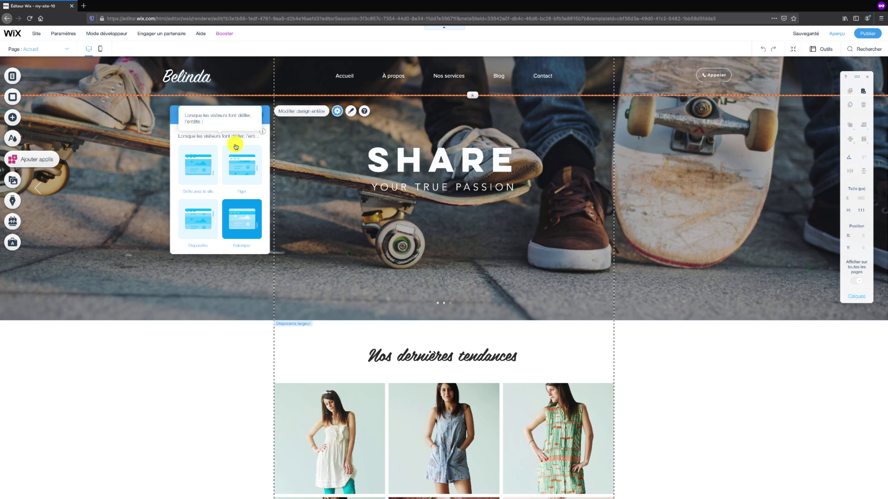
pyautogui.click(239, 163)
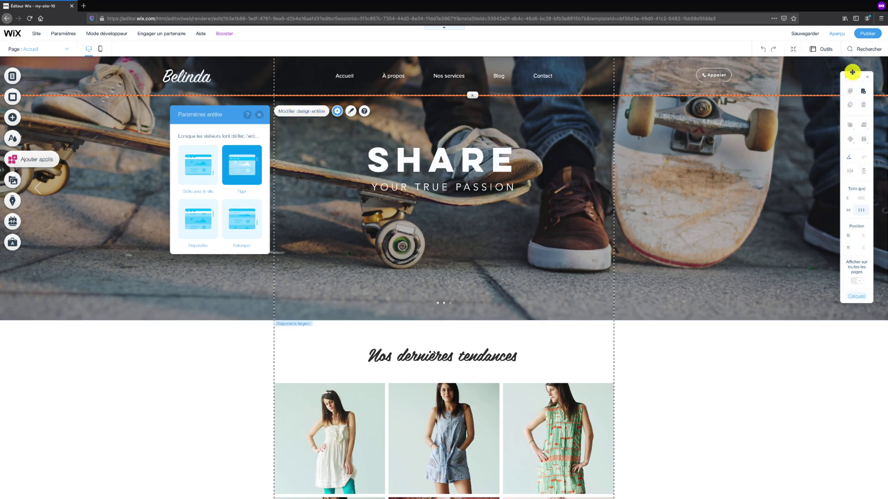
pyautogui.click(795, 35)
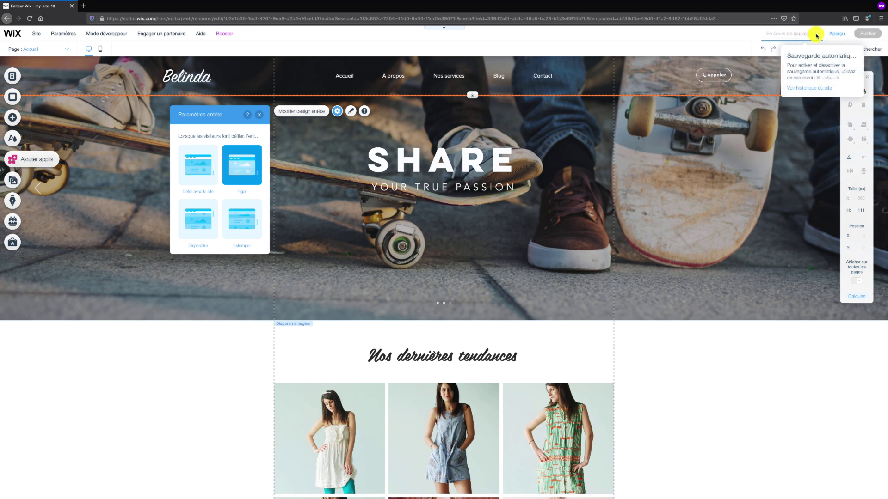
# Step: Preview the homepage to check how the header behaves while scrolling, and return to the editor
pyautogui.click(830, 36)
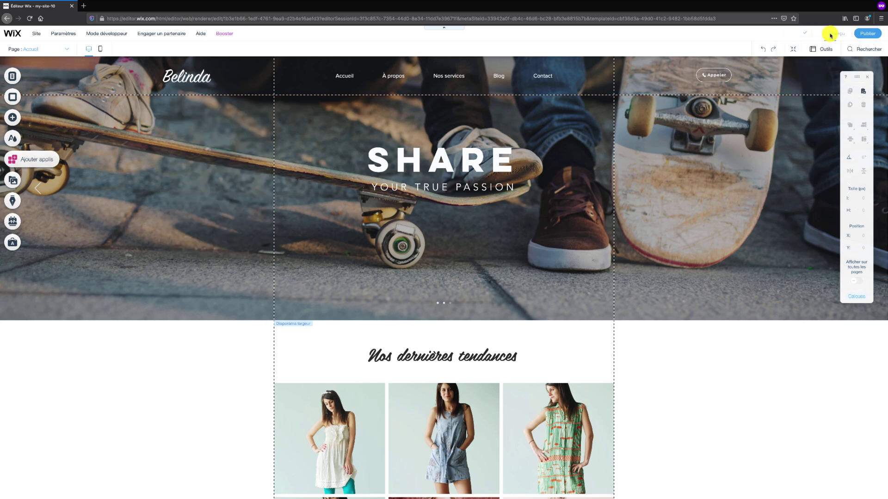
pyautogui.scroll(-2, 549, 166)
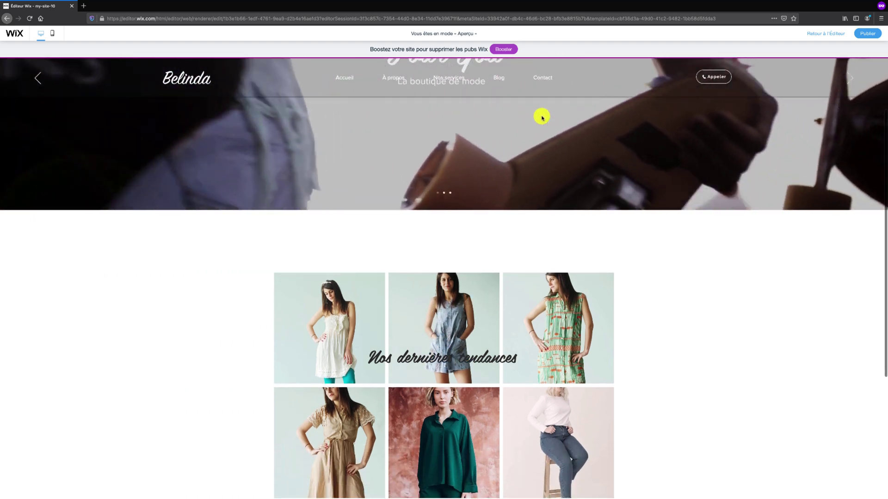
pyautogui.click(807, 35)
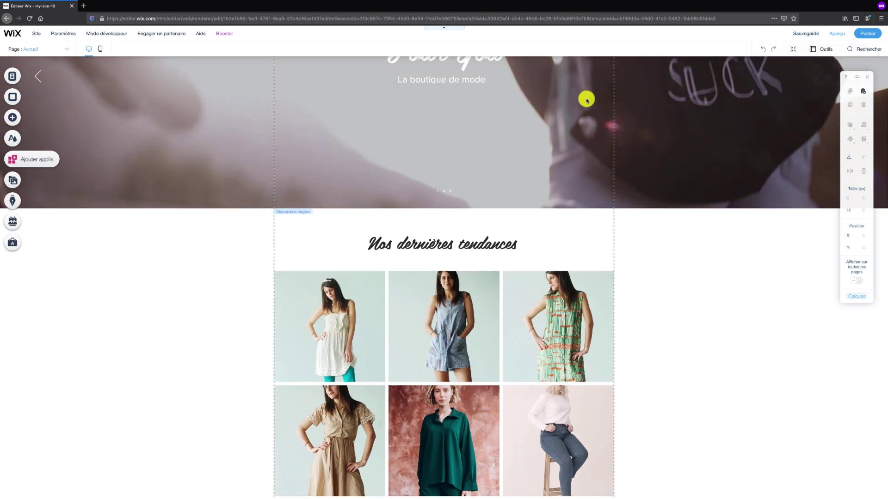
# Step: Try increasing the header's height with its stretch handle so the content below moves down with it
pyautogui.scroll(3, 586, 99)
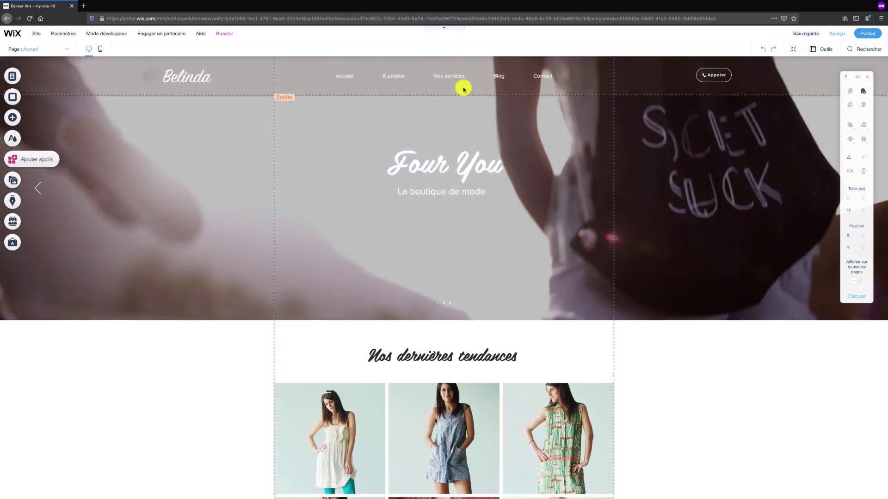
pyautogui.click(466, 95)
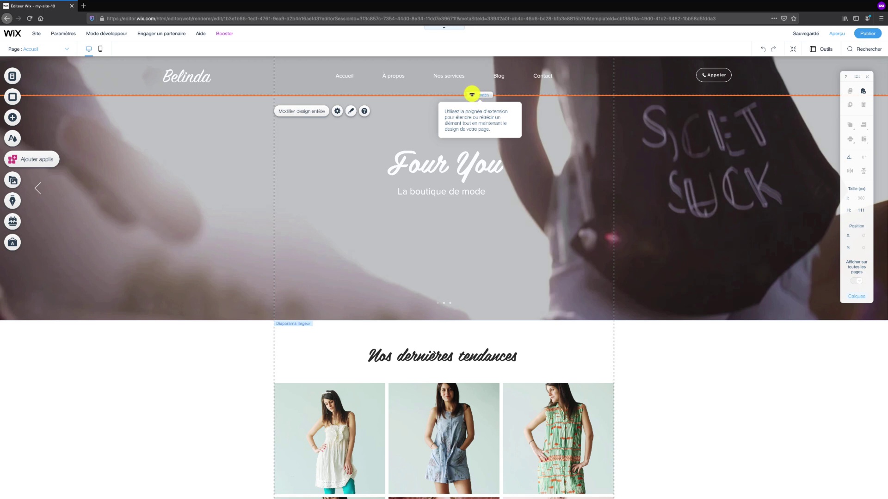
pyautogui.moveTo(474, 95); pyautogui.dragTo(474, 127)
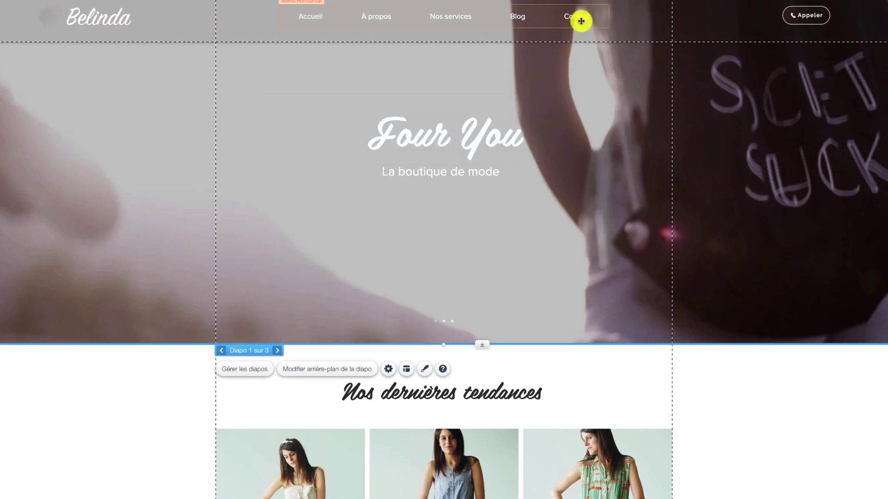
# Step: Try stretching the header's horizontal menu to full width, turn the stretch off again and close its settings
pyautogui.click(572, 17)
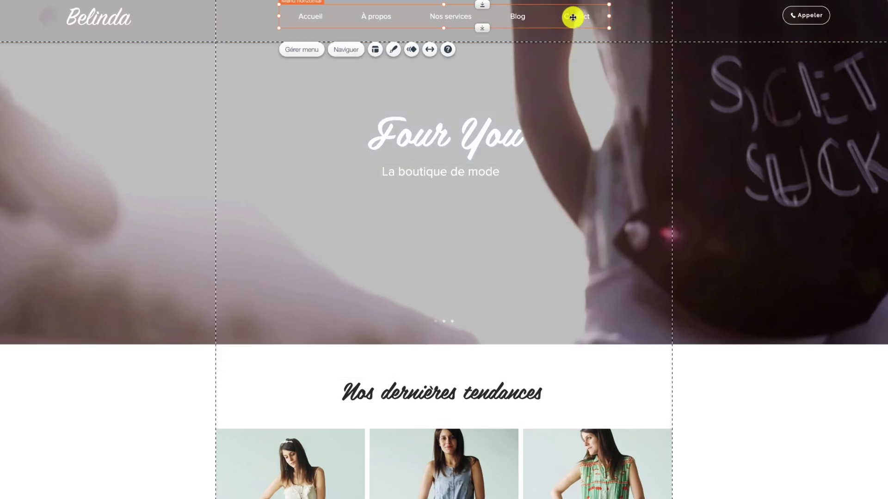
pyautogui.click(429, 51)
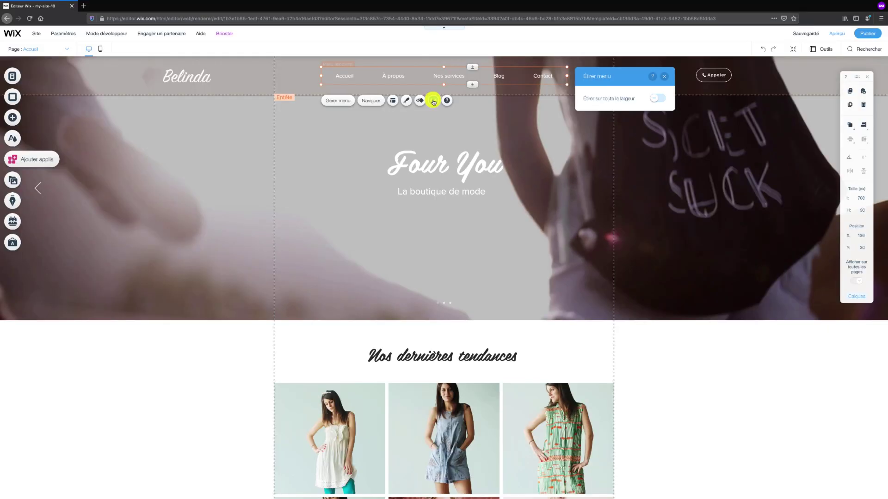
pyautogui.click(652, 98)
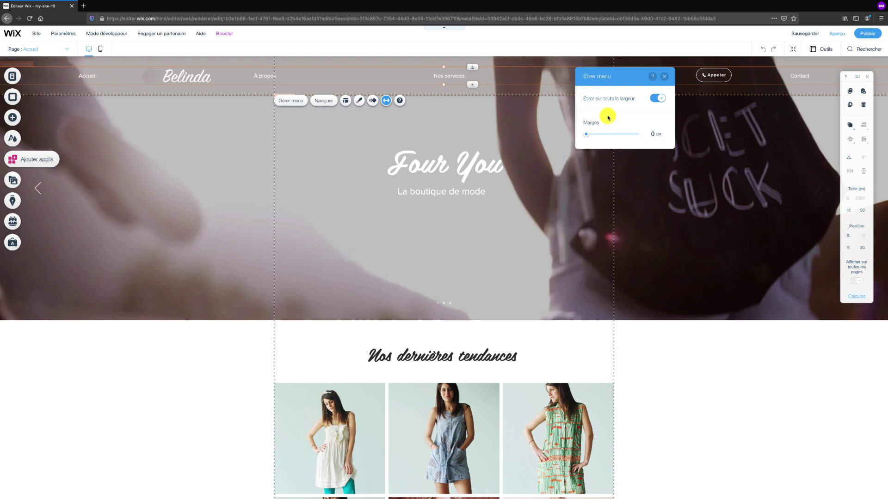
pyautogui.click(655, 100)
pyautogui.click(665, 77)
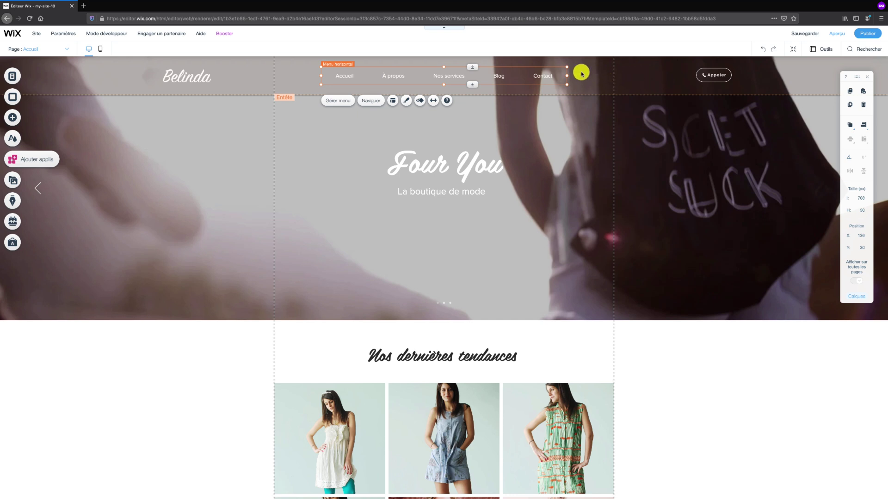
# Step: Save the site and link the Belinda logo image to the Accueil page, opening in the current window
pyautogui.click(205, 71)
pyautogui.scroll(-1, 205, 72)
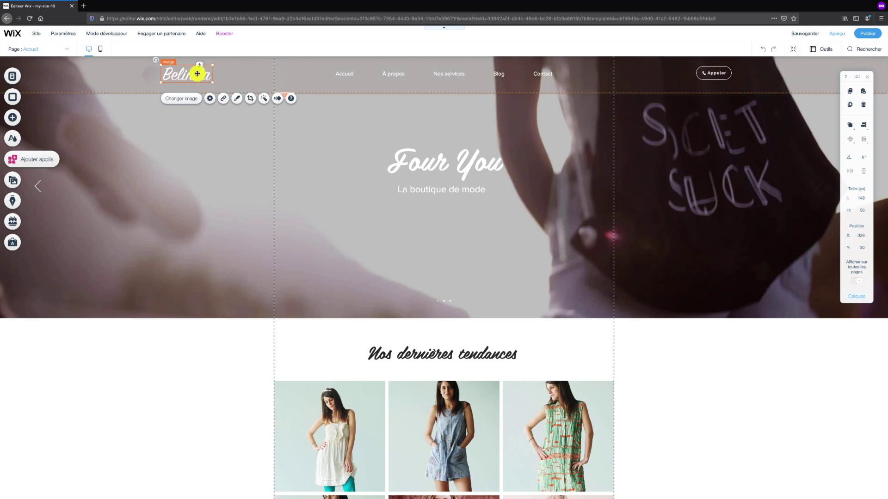
pyautogui.hotkey('ctrl', 's')
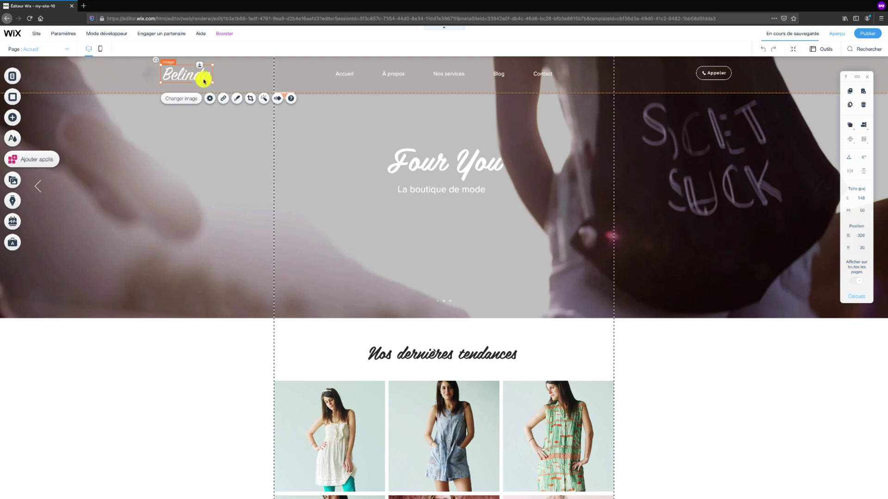
pyautogui.click(224, 100)
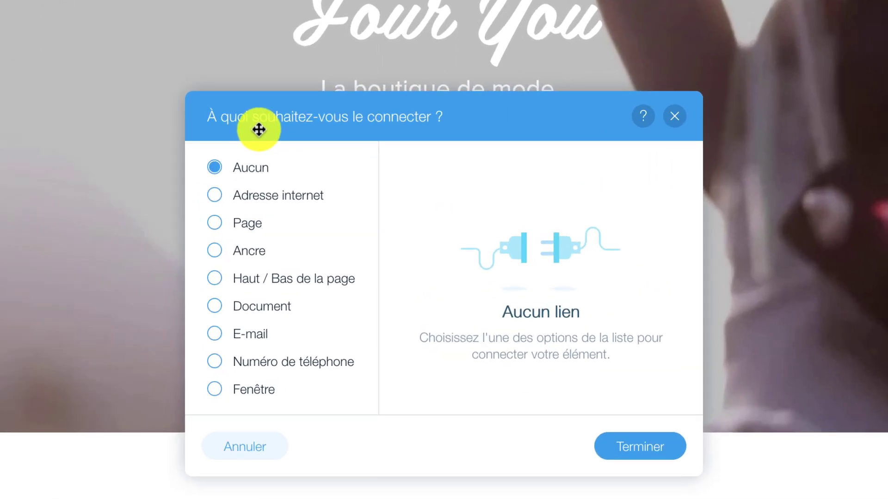
pyautogui.click(213, 215)
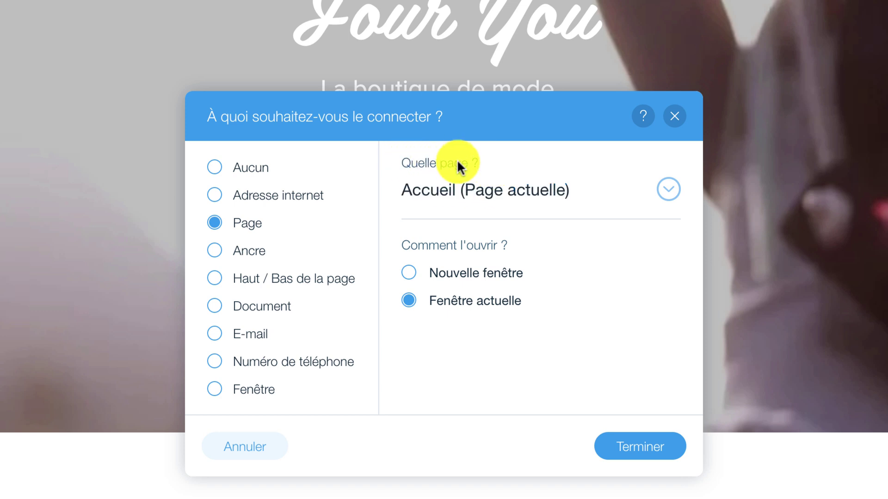
pyautogui.click(666, 190)
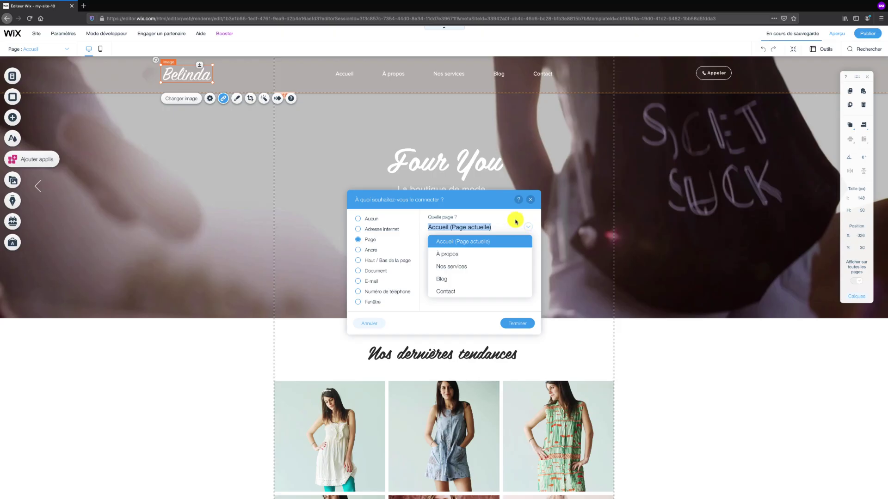
pyautogui.click(515, 222)
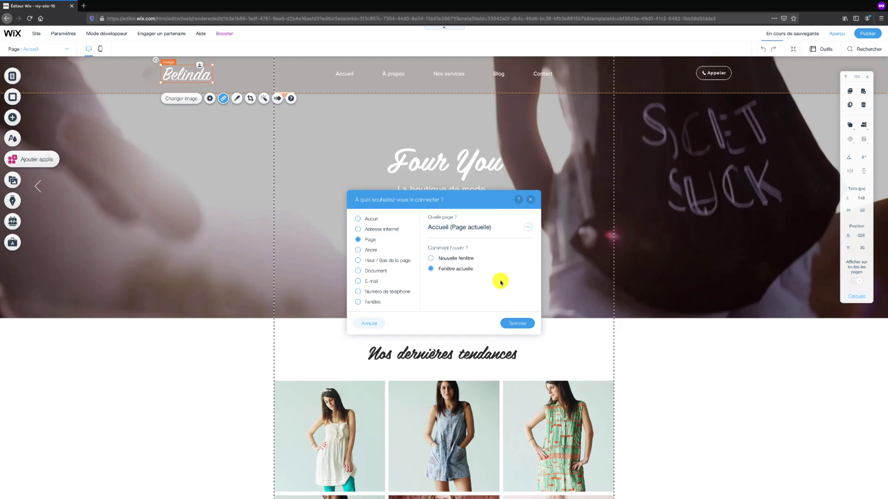